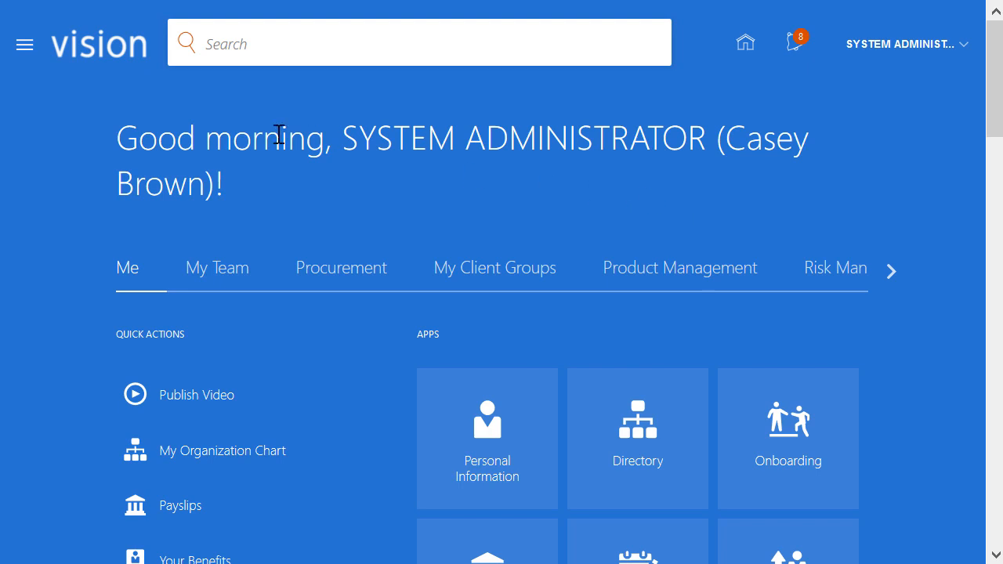
Step: Open the Setup and Maintenance work area
click(28, 45)
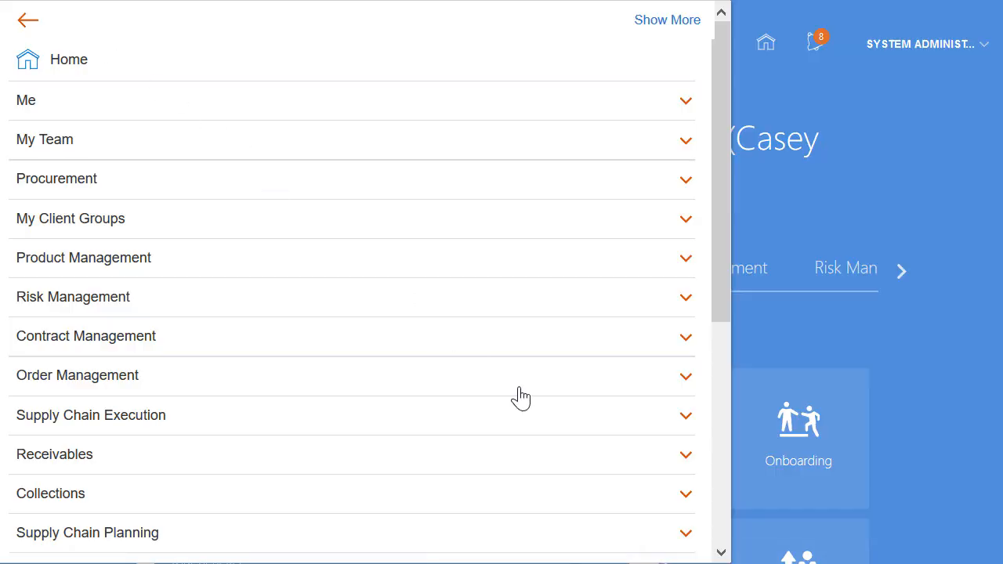
click(721, 552)
click(723, 553)
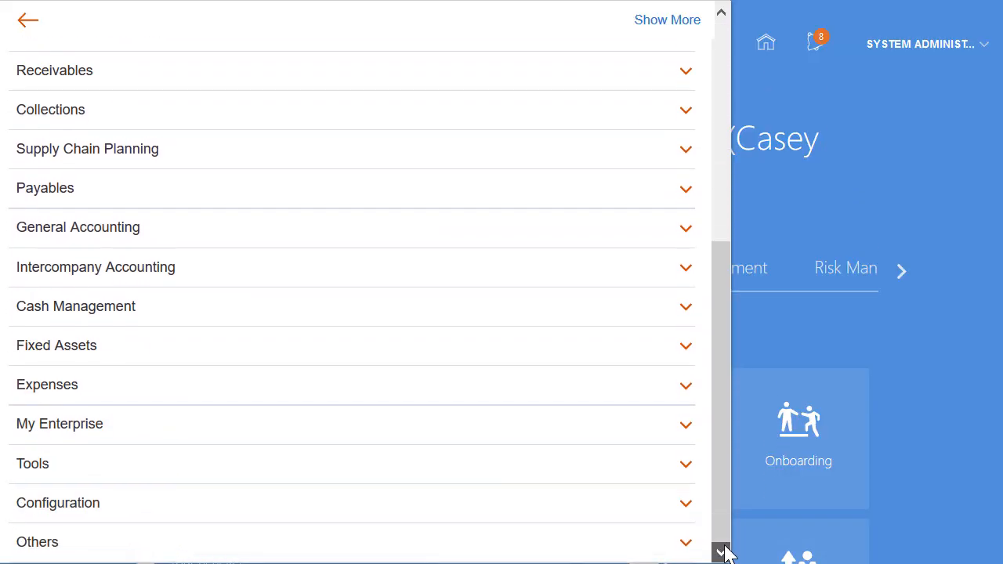
click(683, 547)
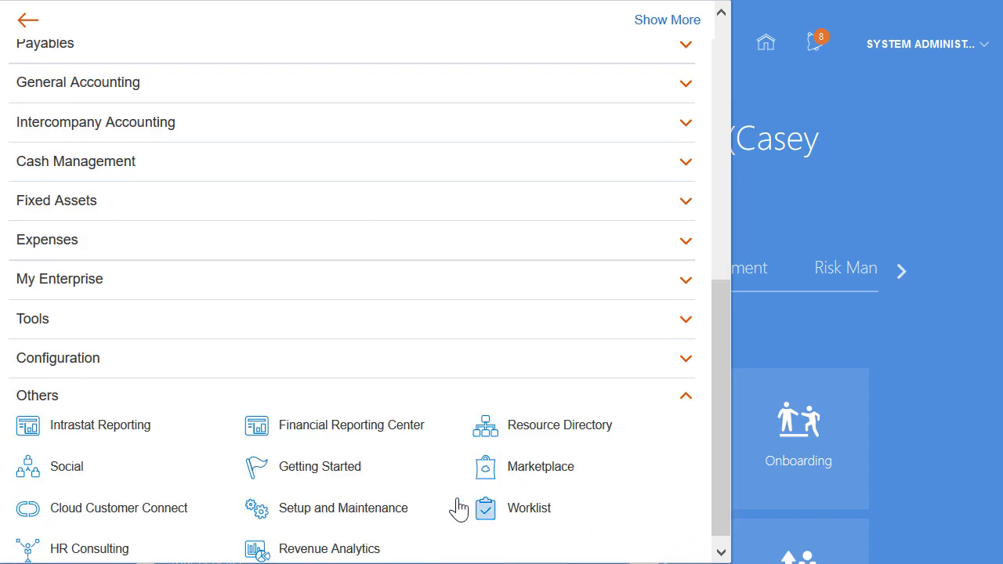
click(379, 511)
Step: Start a new payment process profile from the Manage Payment Process Profiles task in the Payments area of the Financials setup
click(317, 73)
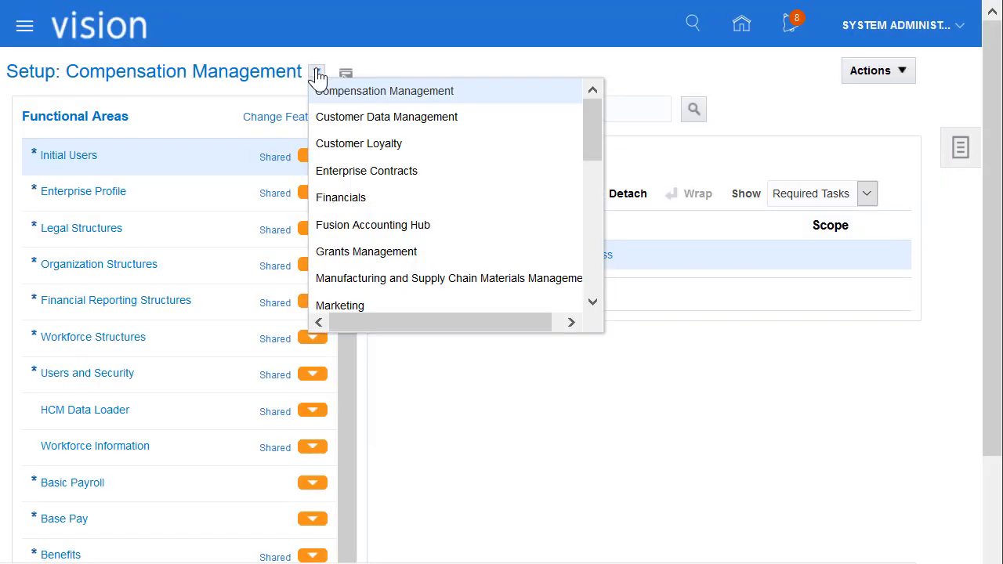
click(349, 198)
click(93, 528)
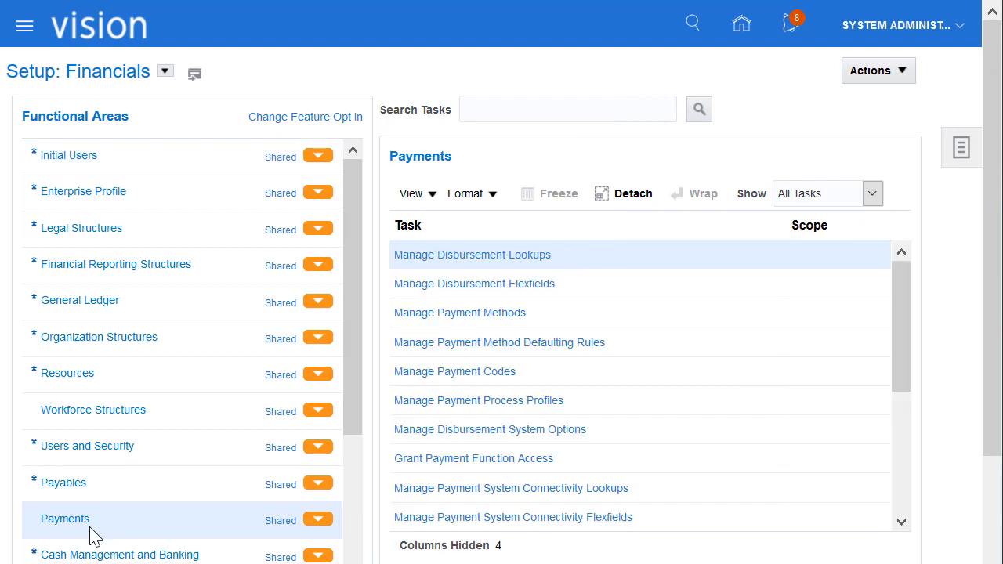
click(468, 409)
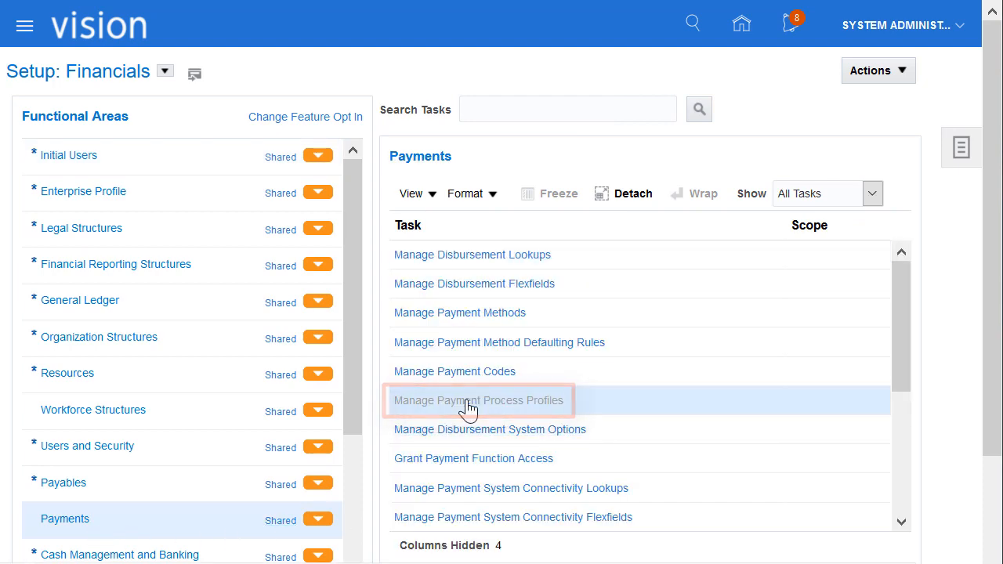
click(91, 360)
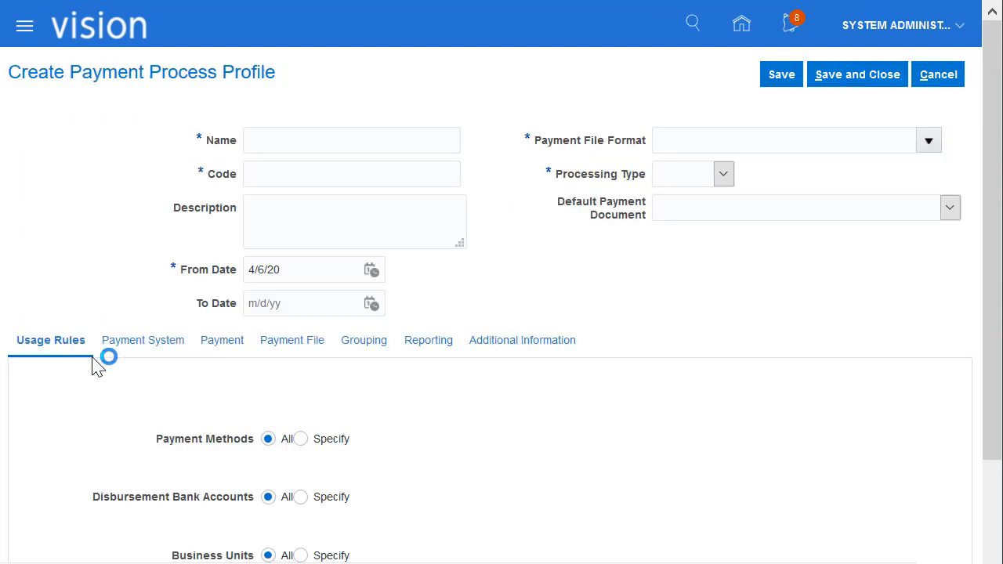
Step: Name the payment process profile ISO_PPP_125 and give it the code ISO_Code_125
click(289, 139)
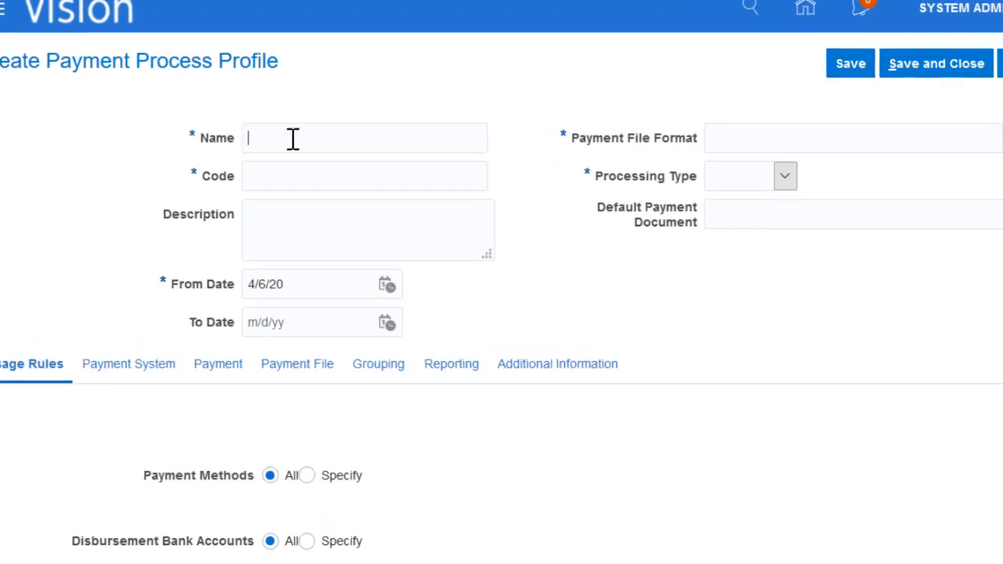
text(ISO_PPP)
text(_125)
key(Tab)
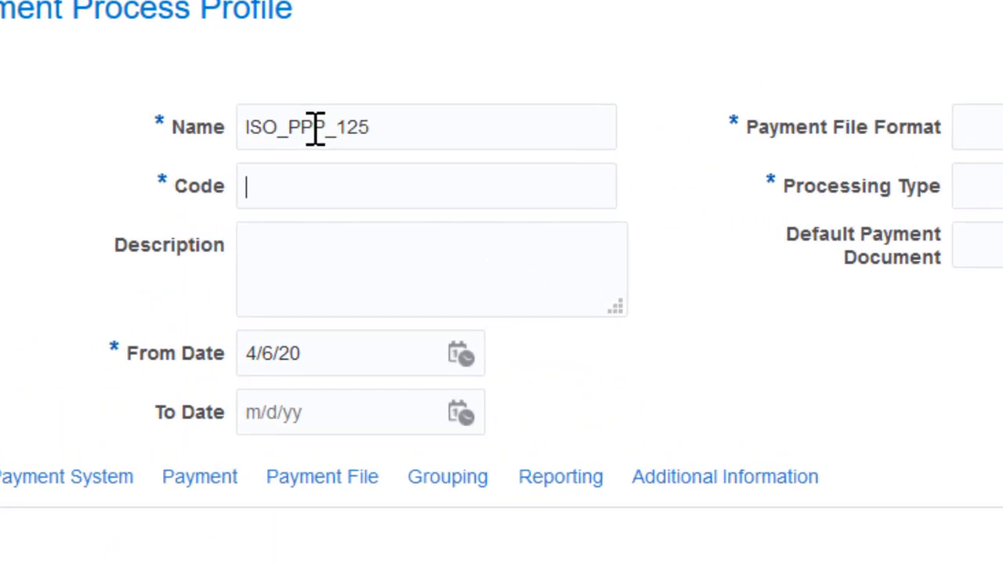
text(ISO_Code_125)
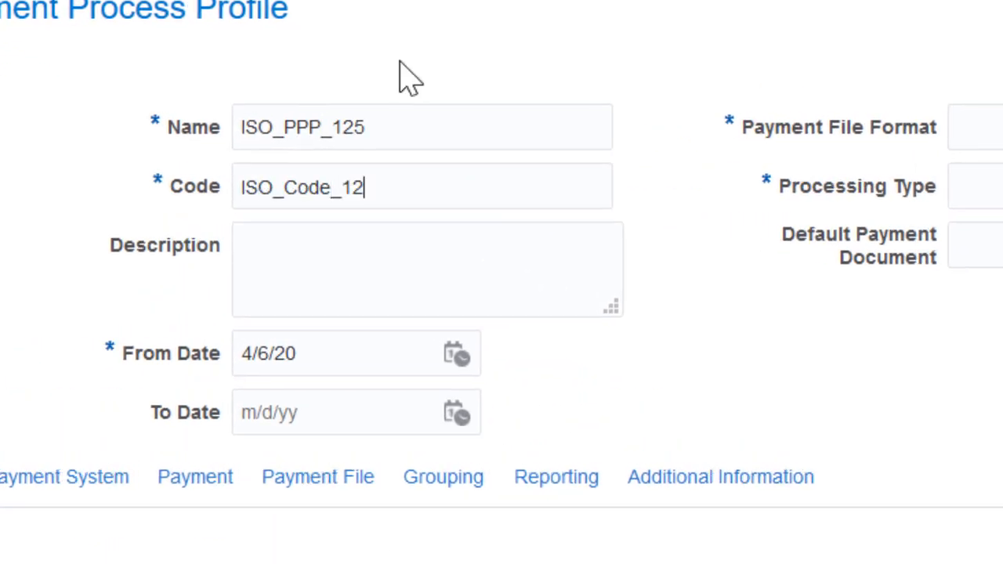
Step: Choose ISO20022 Common Global Implementation Format as the payment file format
key(Tab)
key(Tab)
key(Tab)
key(Tab)
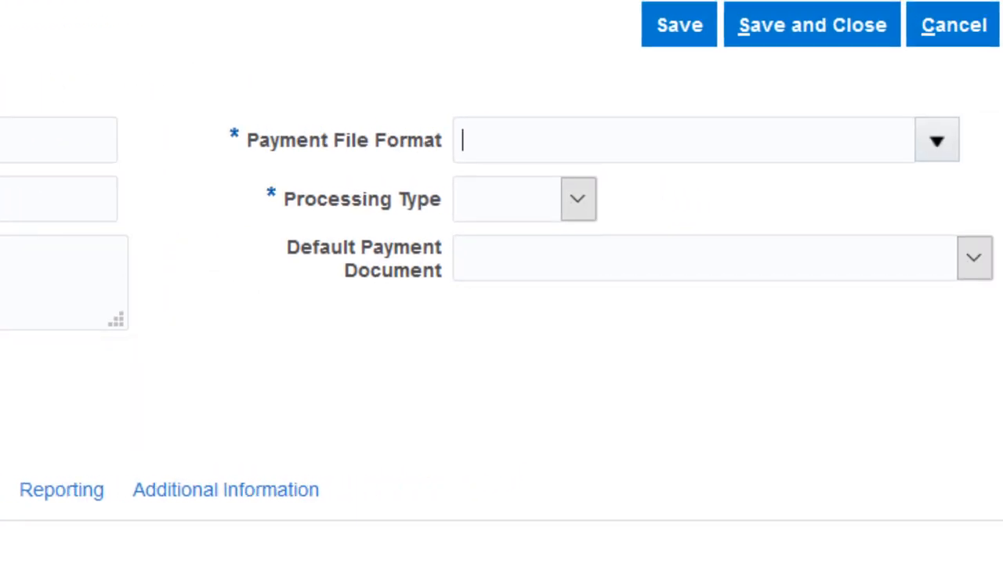
text(IS)
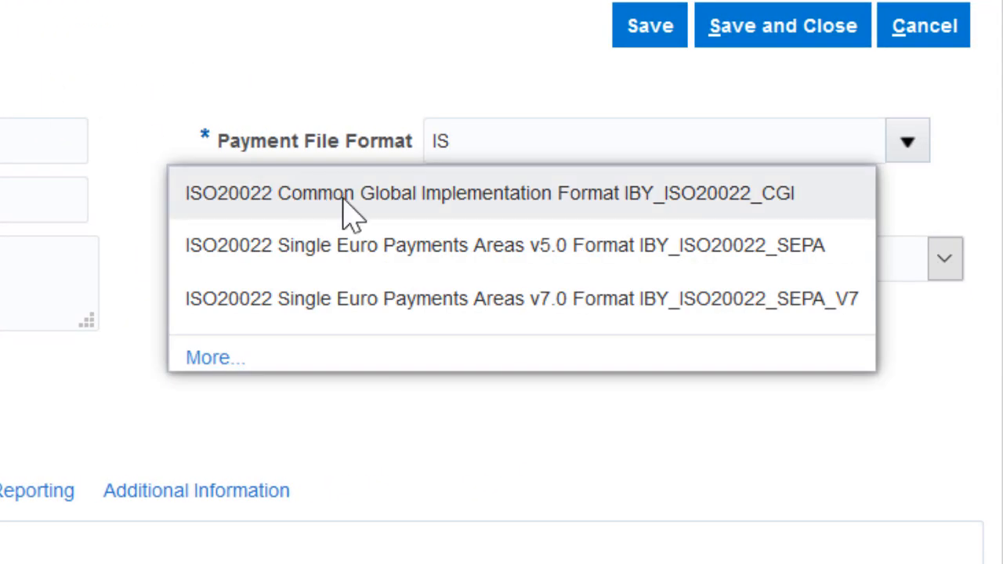
click(343, 201)
Step: Set the processing type to Electronic and the payment confirmation point to When the payment file is transmitted
click(583, 204)
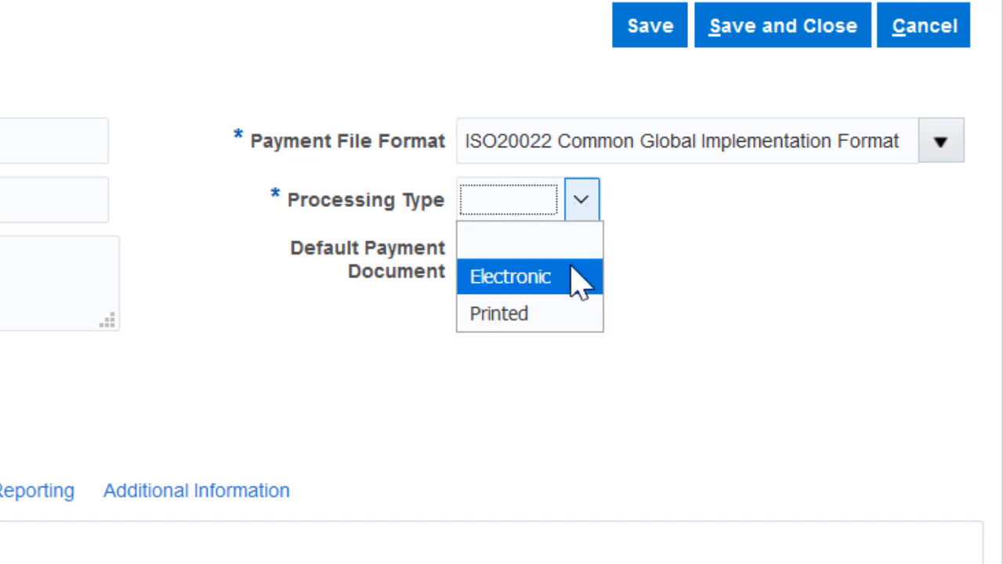
click(576, 276)
click(626, 325)
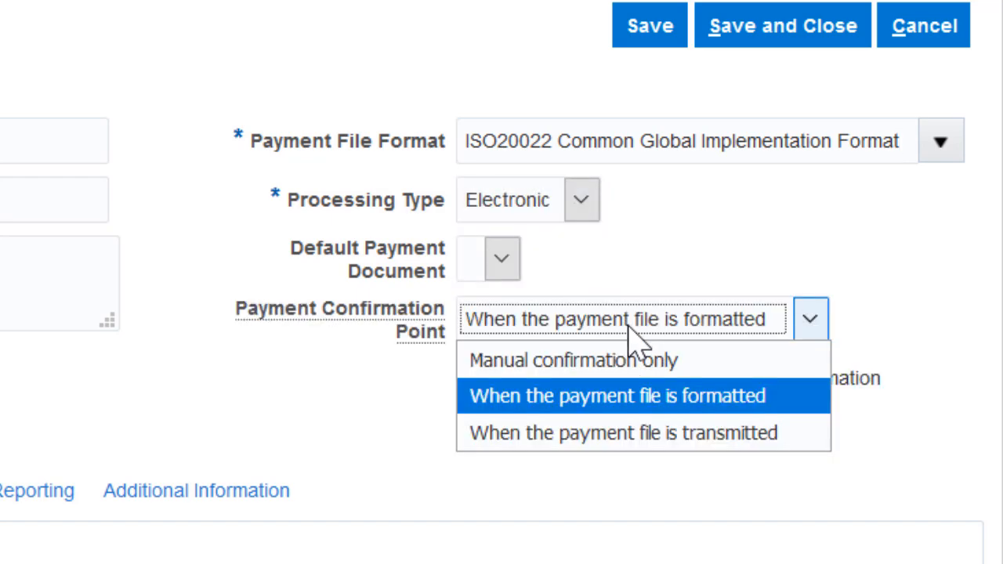
click(681, 417)
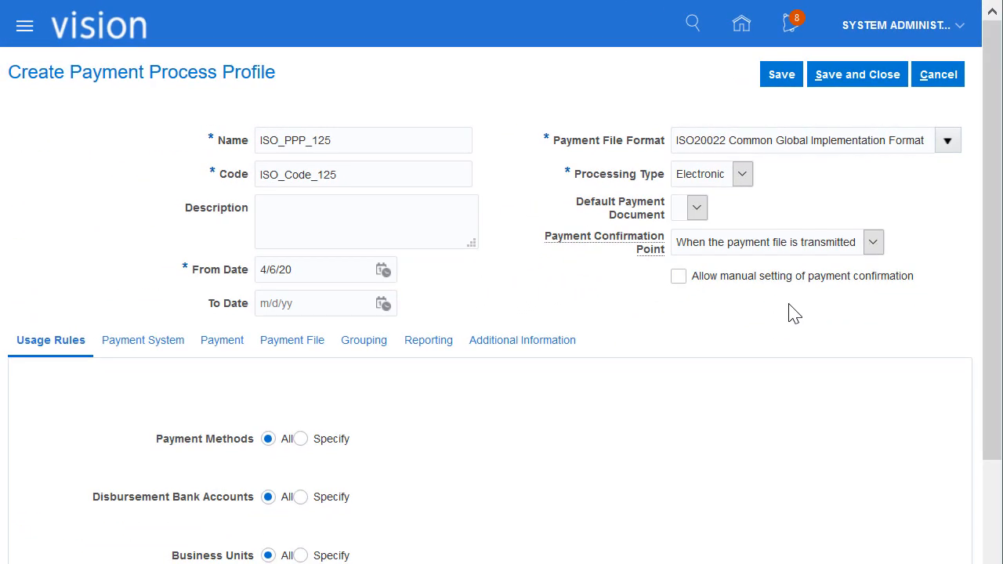
Step: Assign the ISO20022 Payment System and enable automatic transmission of the payment file after formatting
click(990, 551)
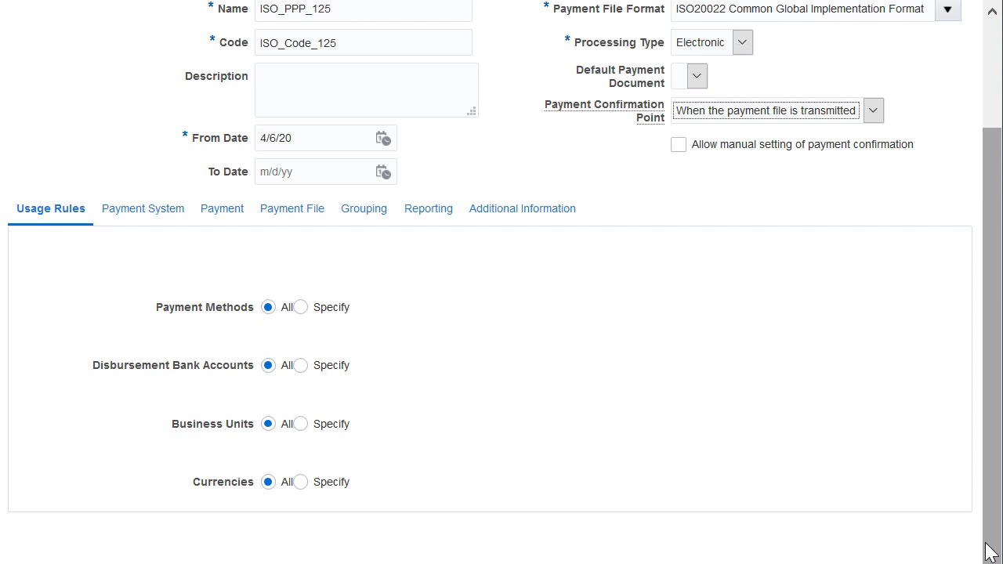
click(139, 218)
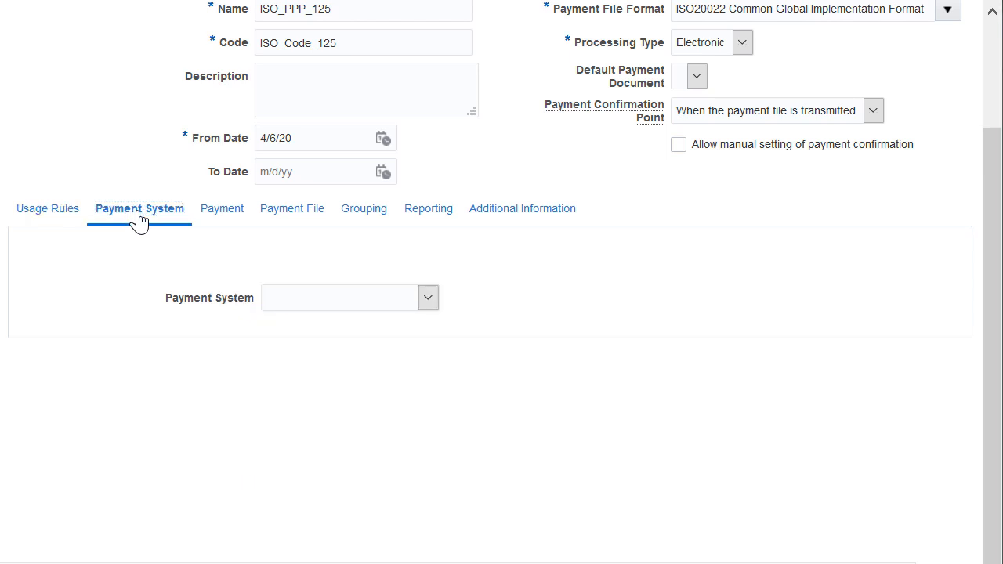
click(427, 300)
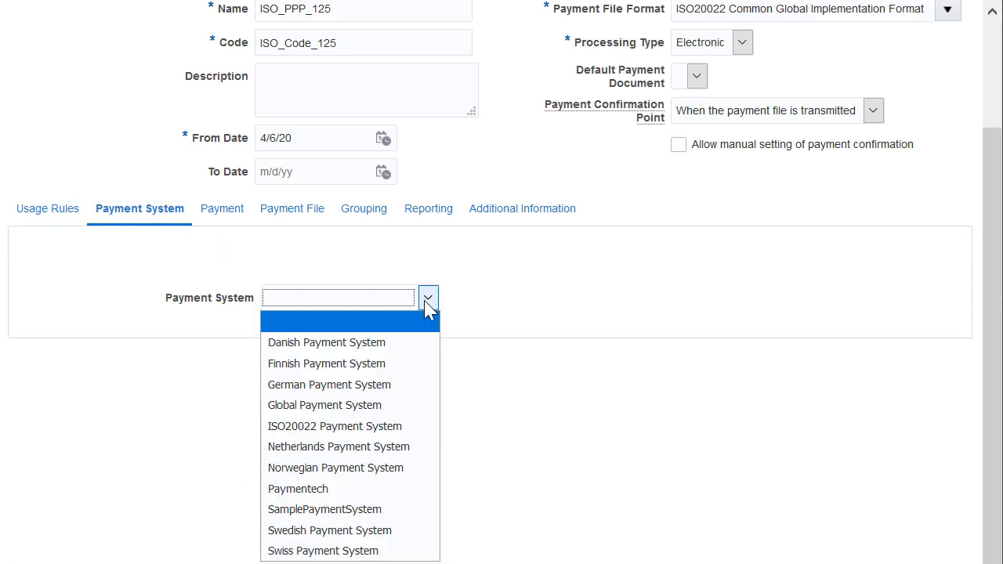
click(382, 430)
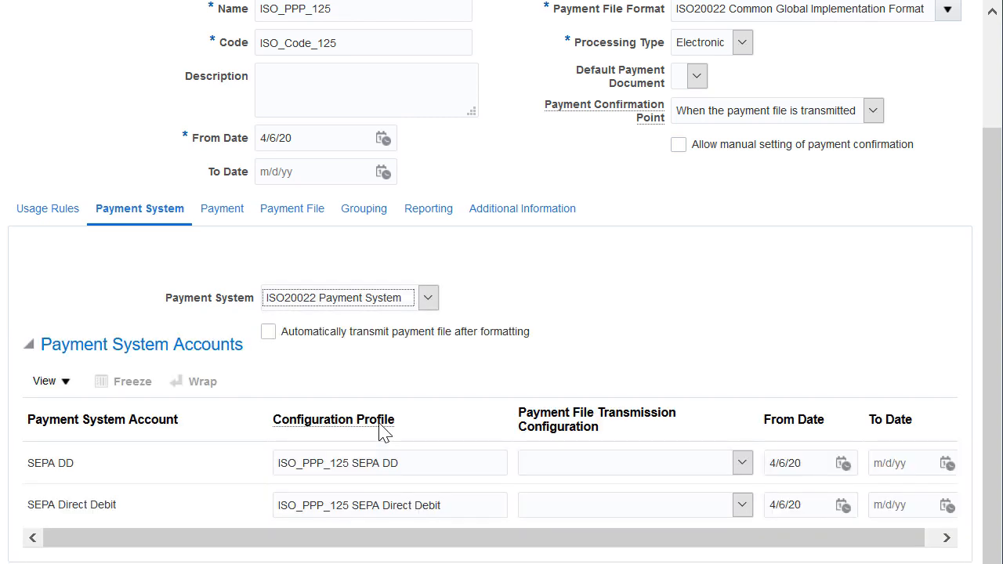
click(266, 333)
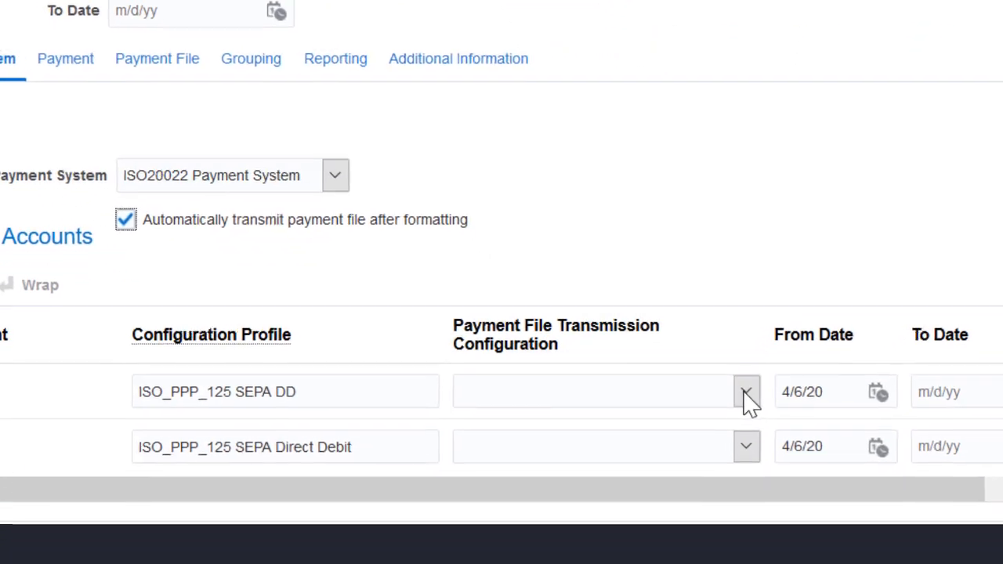
Step: Set the payment file transmission configuration to UCMPUTCT for both the SEPA DD and SEPA Direct Debit accounts
click(746, 392)
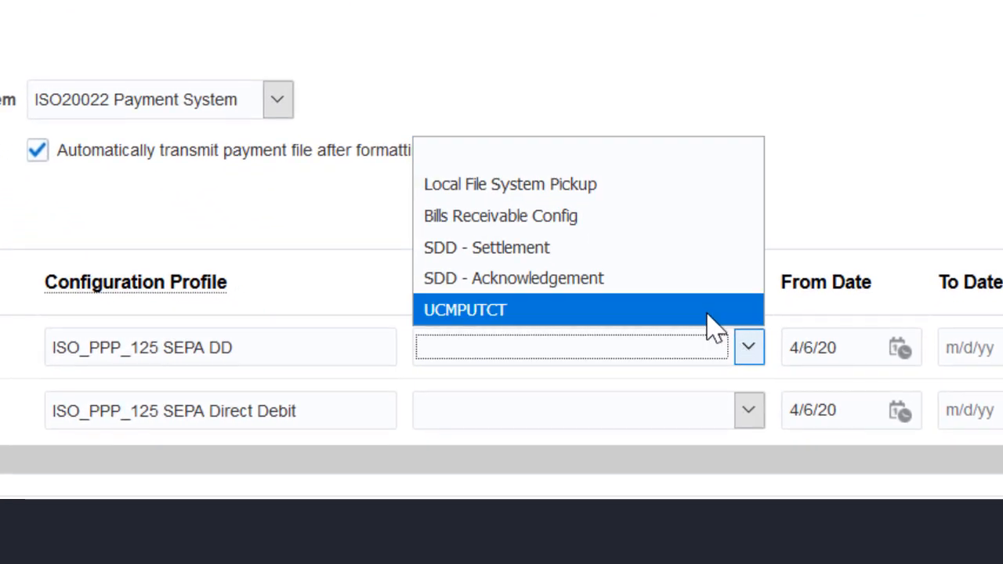
click(704, 312)
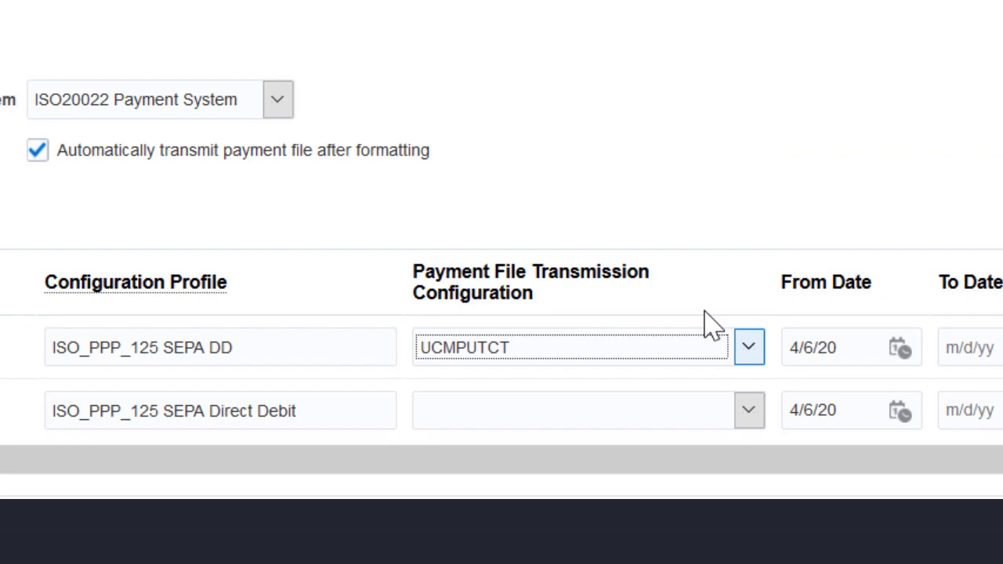
click(750, 411)
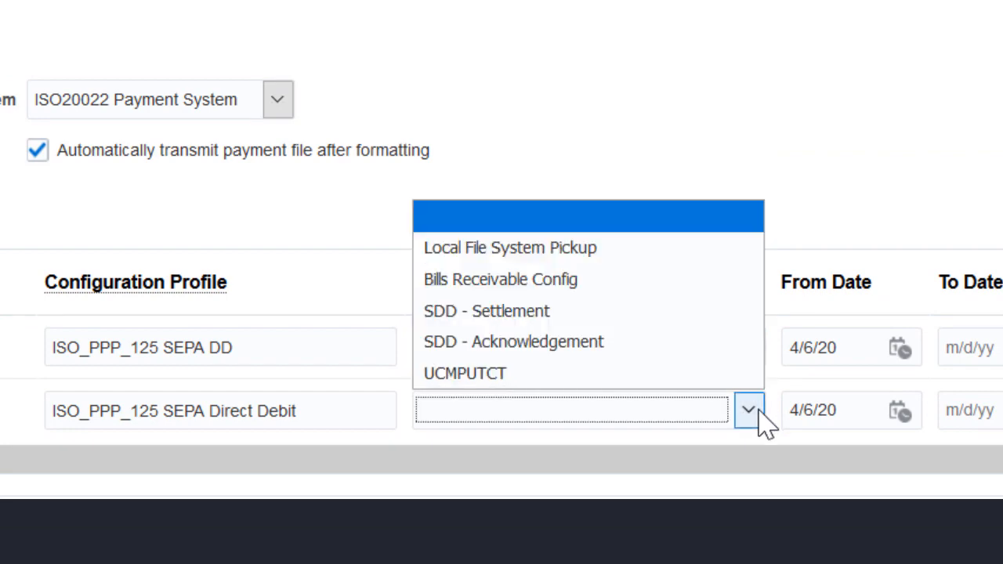
click(727, 374)
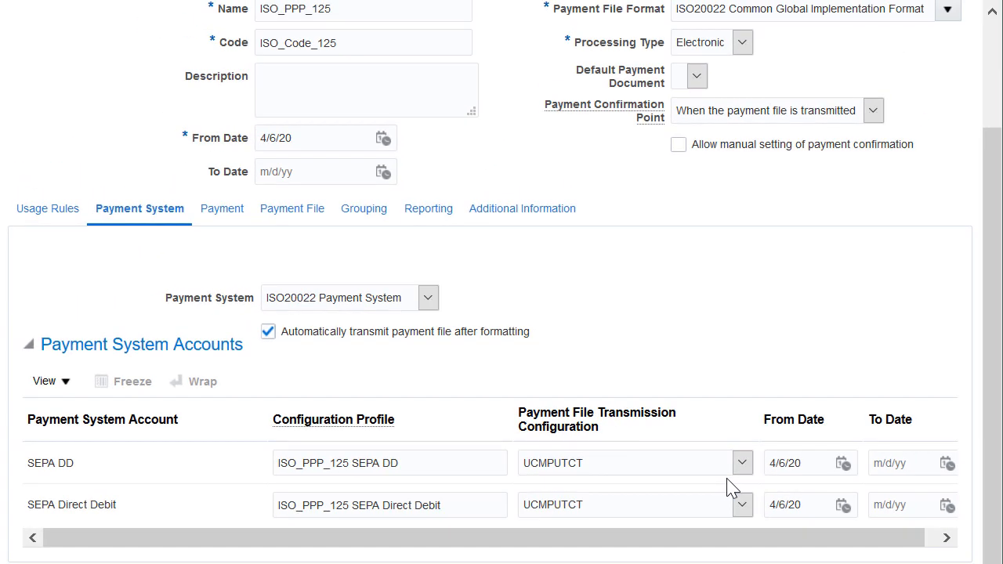
Step: Enable the Due date, Settlement priority and Delivery channel document grouping rules for payments
click(222, 212)
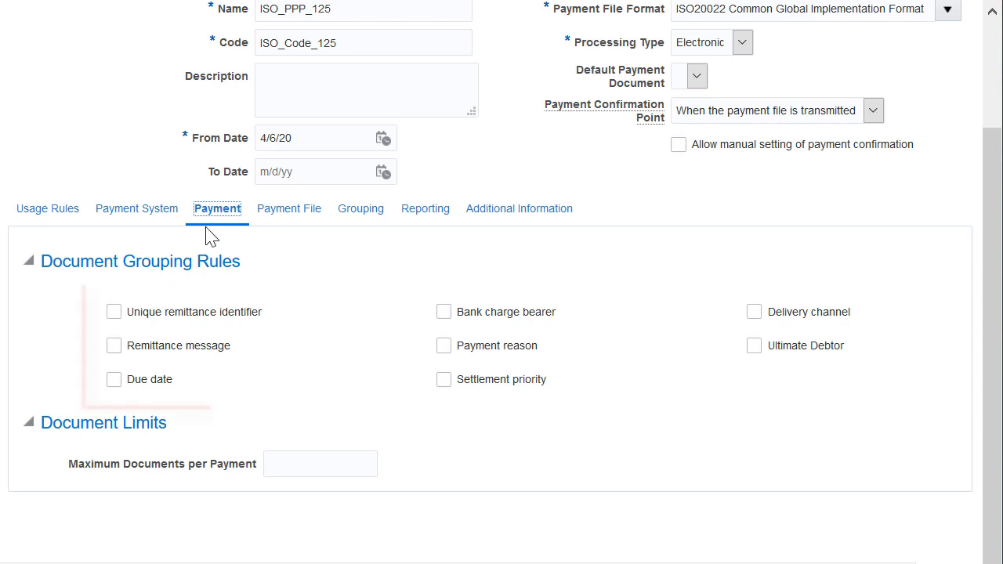
click(149, 384)
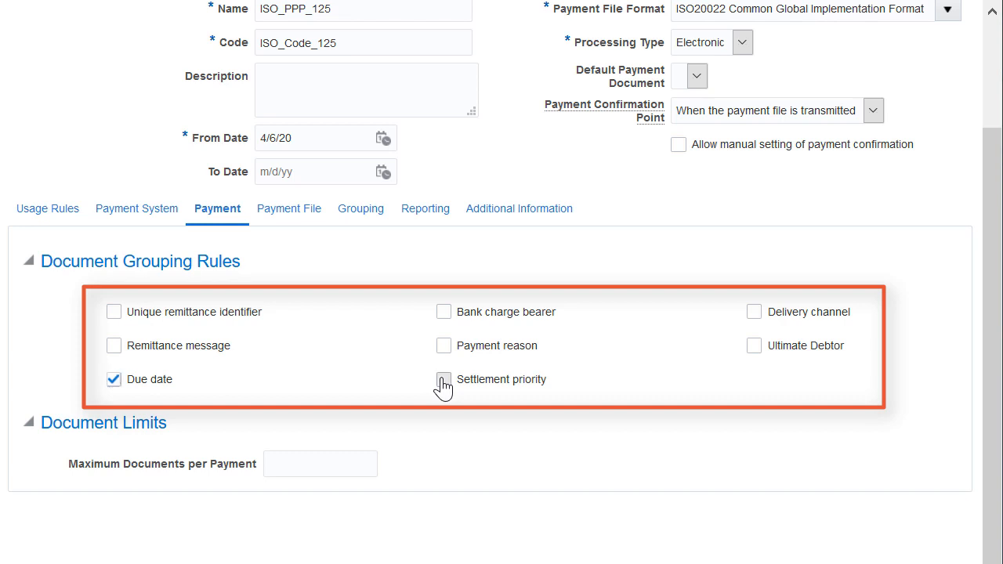
click(794, 320)
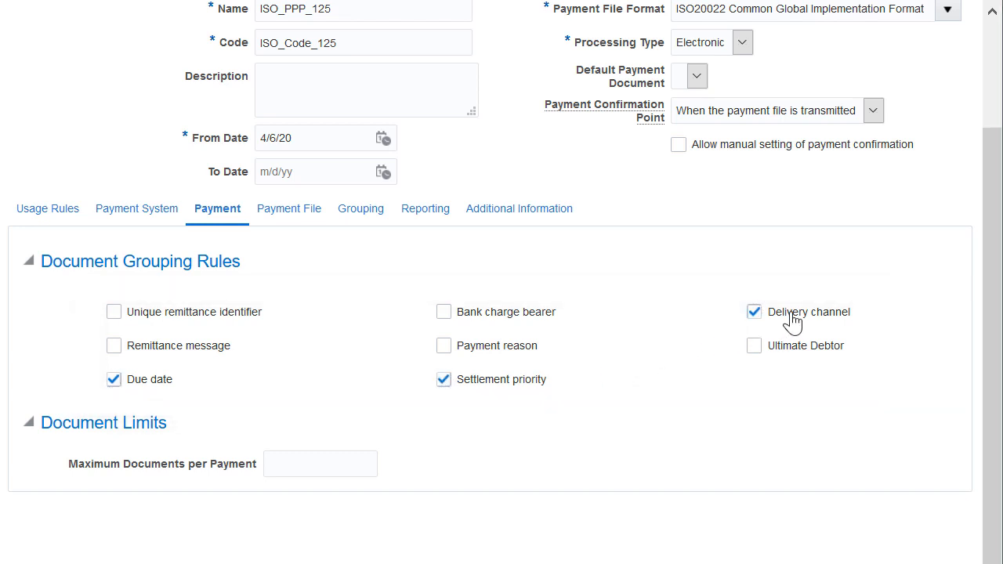
Step: In the payment file overrides, set the service level to Non-urgent payment and the delivery channel to Same day
click(297, 218)
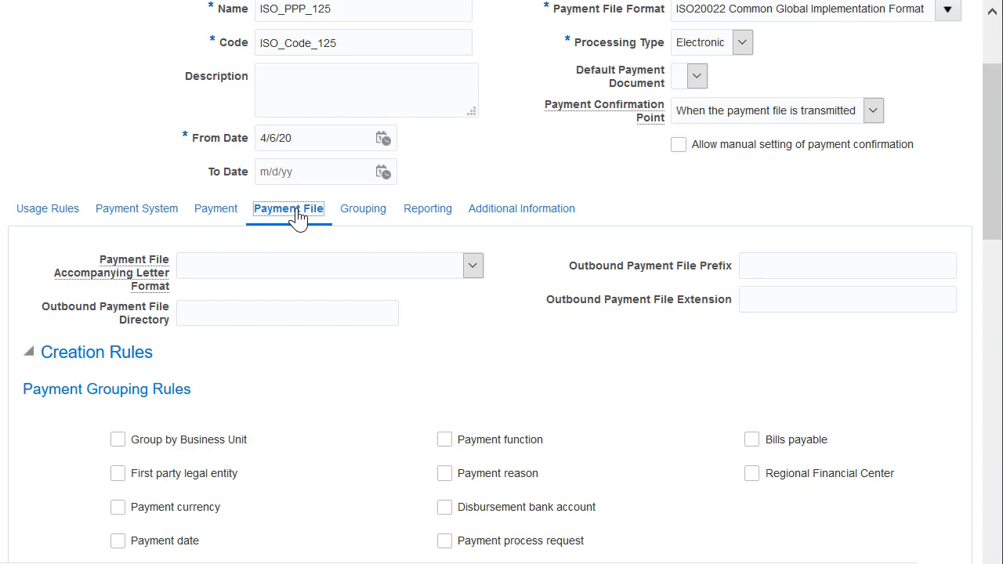
click(992, 548)
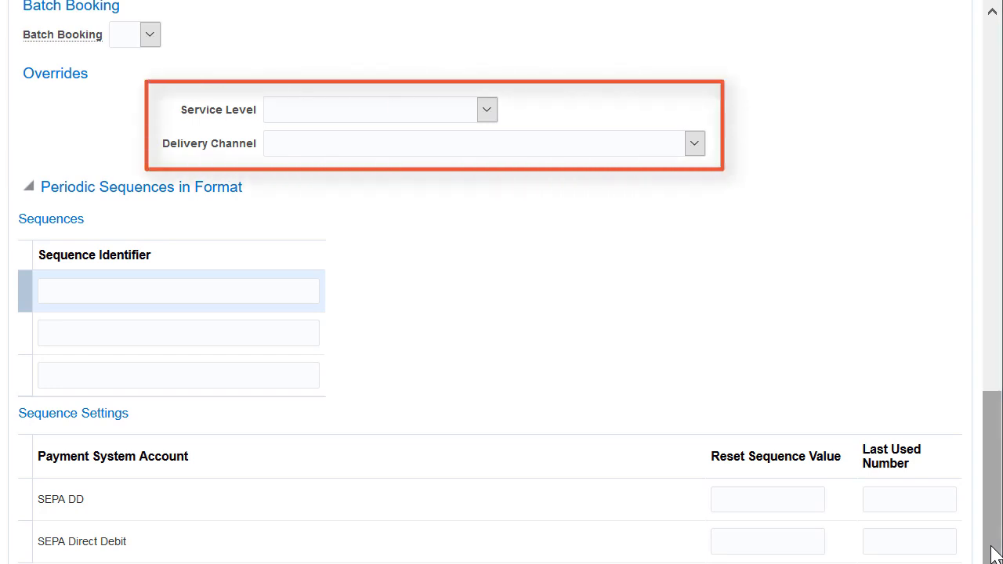
click(492, 111)
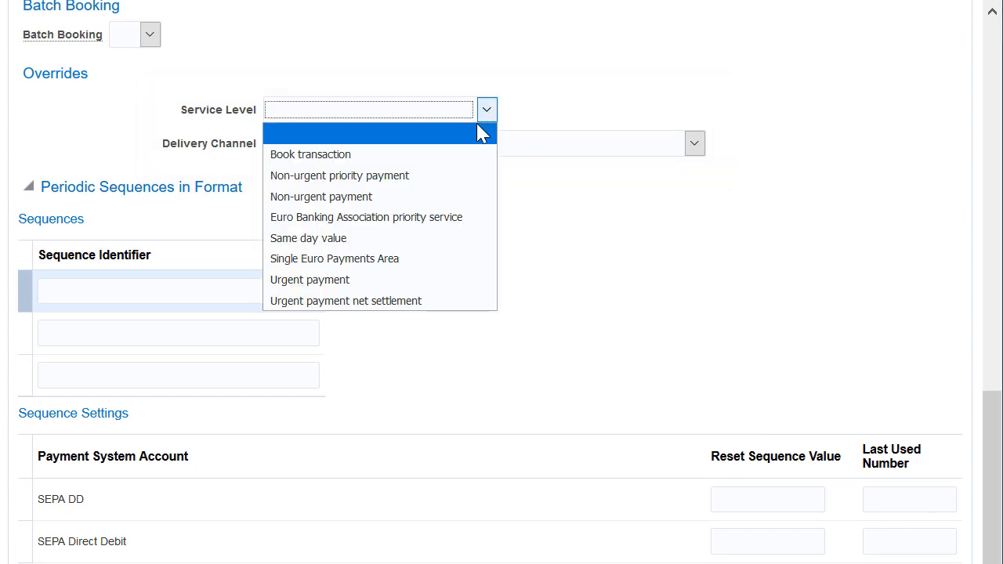
click(456, 198)
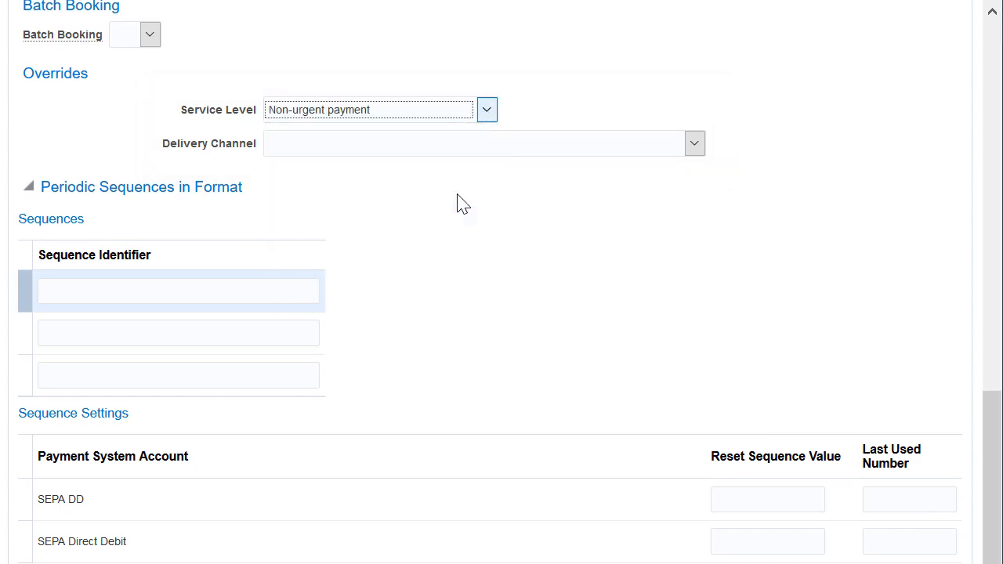
click(695, 144)
drag(700, 175, 700, 522)
click(645, 559)
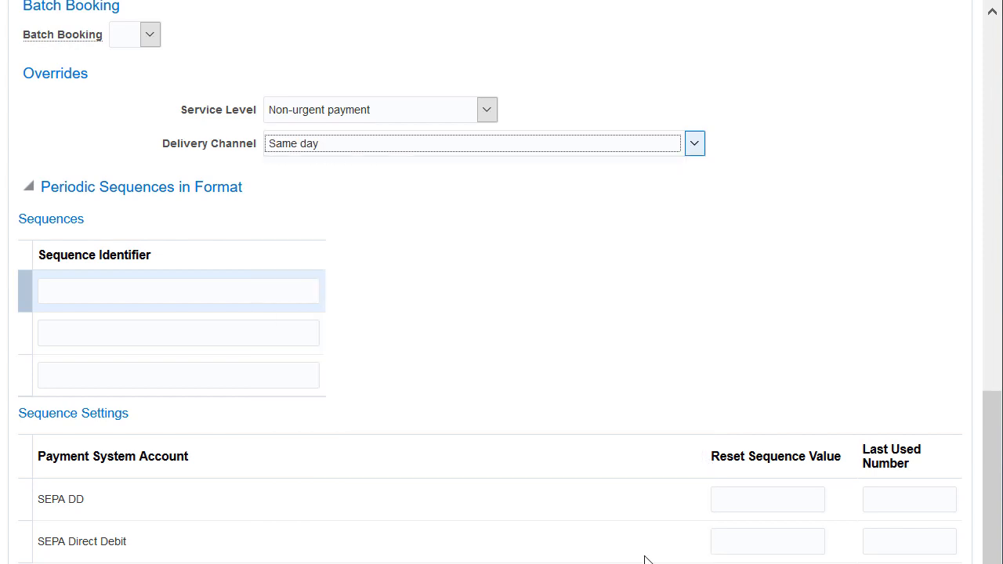
Step: Enable the Payment Date, Disbursement Bank Account, and Service Level and Delivery Channel transaction grouping rules for the profile
click(988, 11)
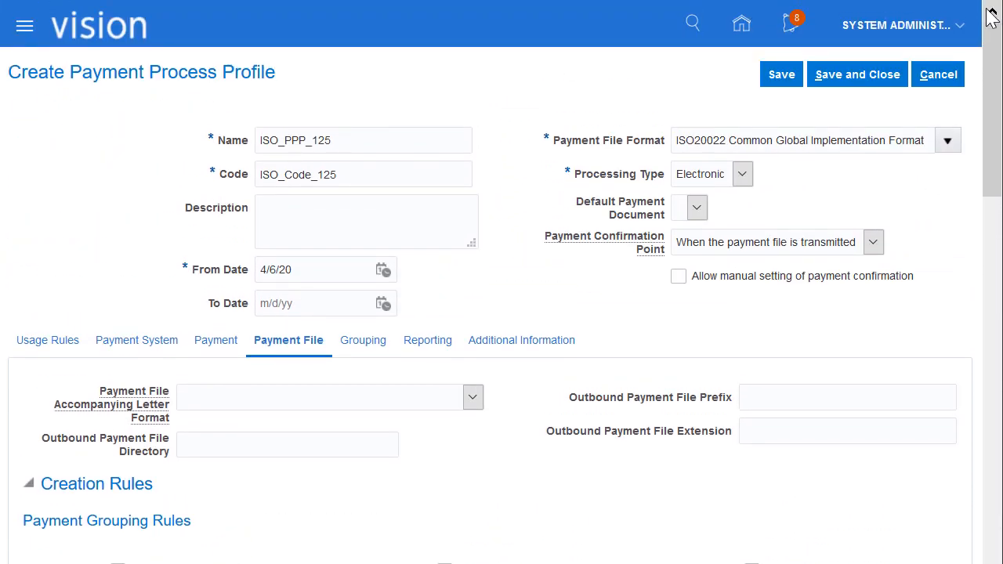
click(358, 345)
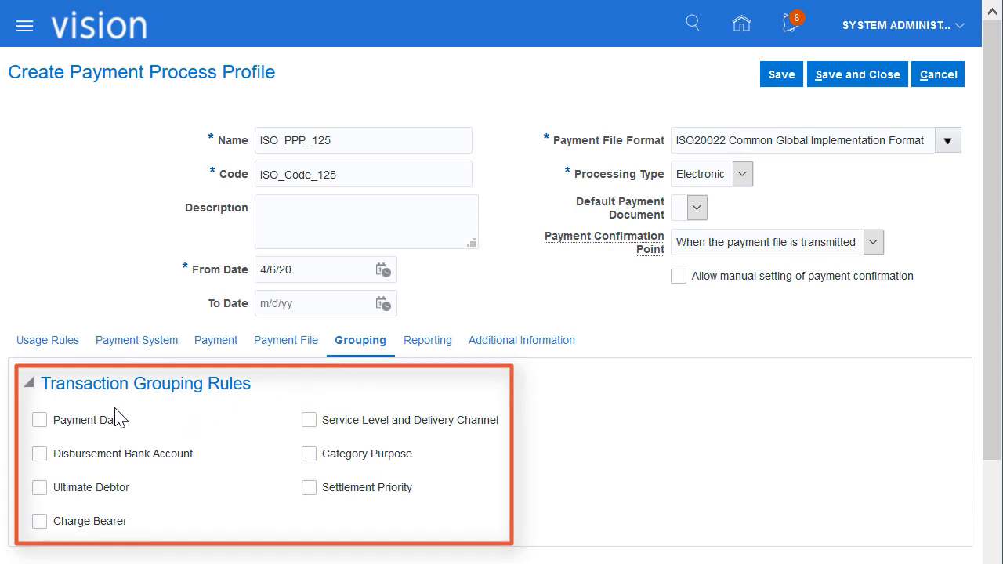
click(81, 420)
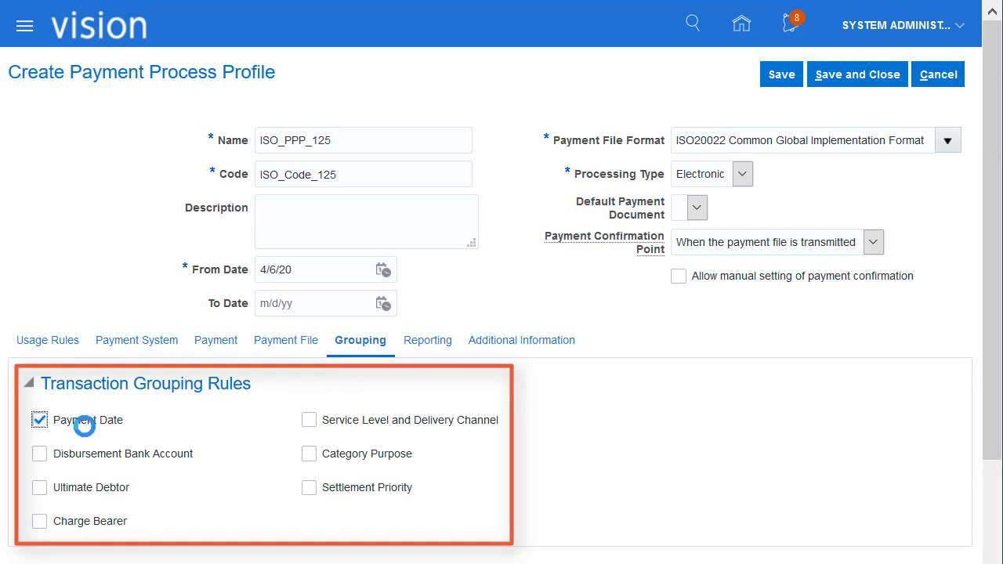
click(81, 467)
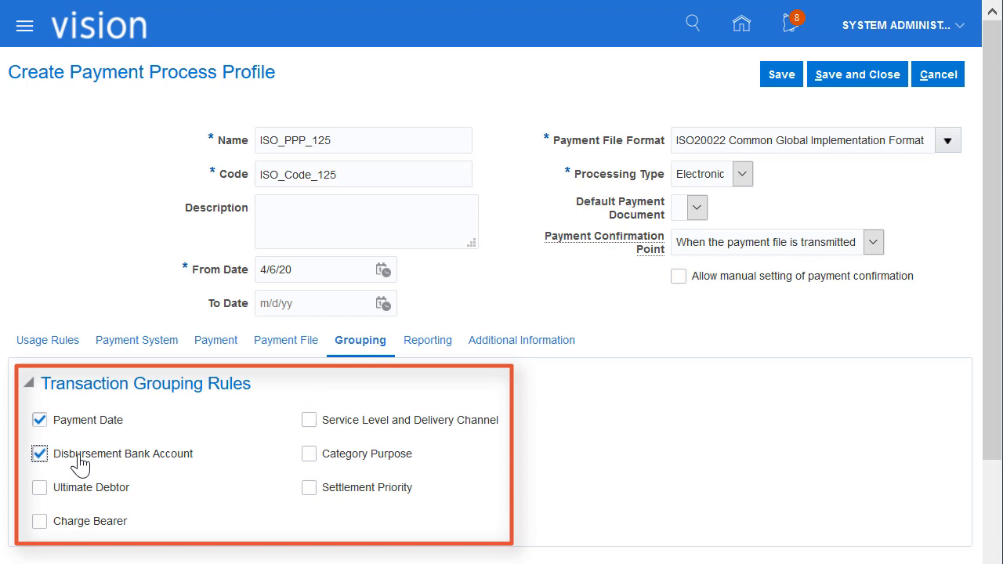
click(342, 430)
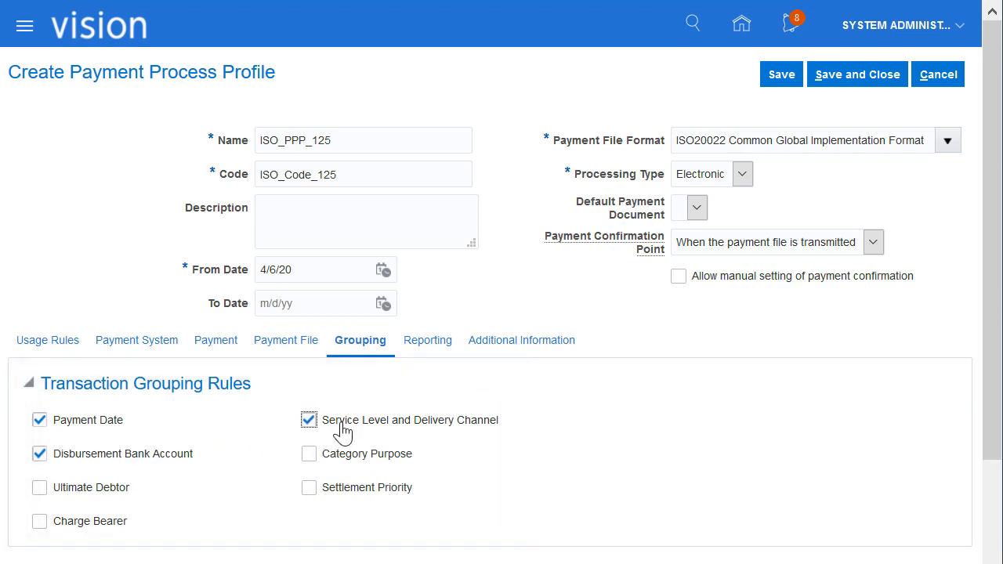
Step: Set the payment file register format to Payment File Register Format with Document Detail and enable automatic submission when payments are confirmed
click(422, 348)
click(539, 434)
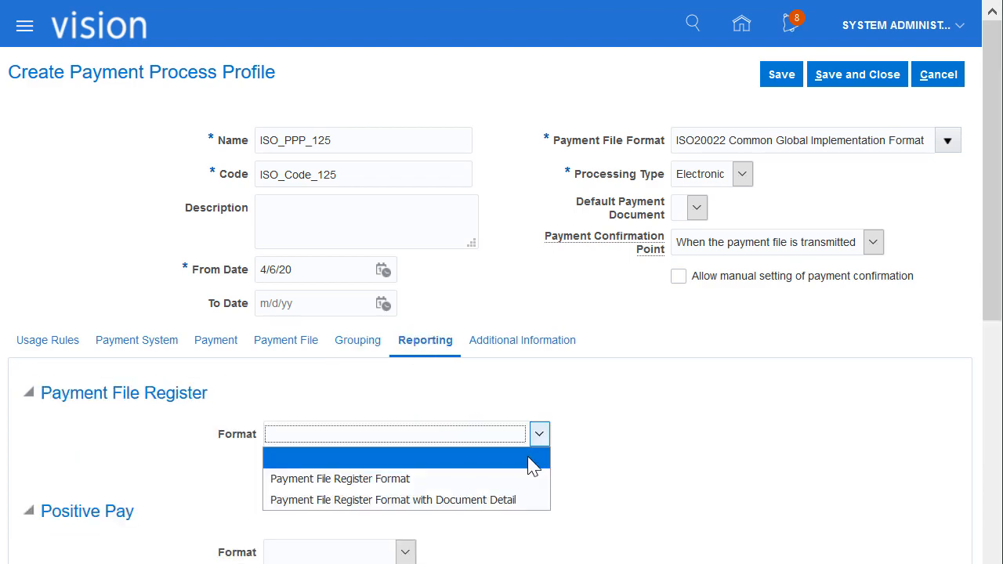
click(520, 502)
click(271, 469)
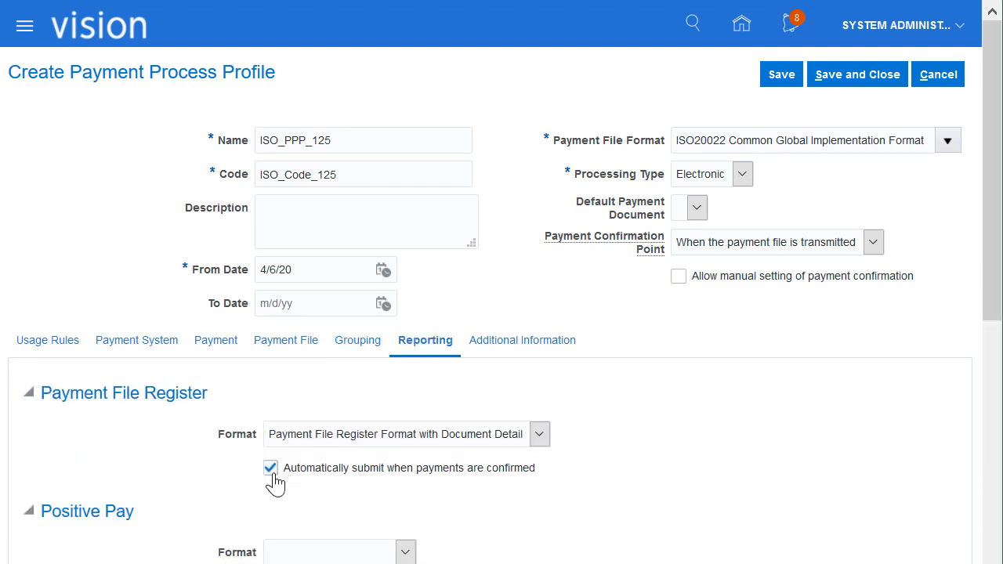
Step: Configure separate remittance advice with Separate Remittance Advice Format, automatic submission on payment confirmation, multiple copies allowed and E-Mail delivery
scroll(274, 479, down, 5)
click(464, 329)
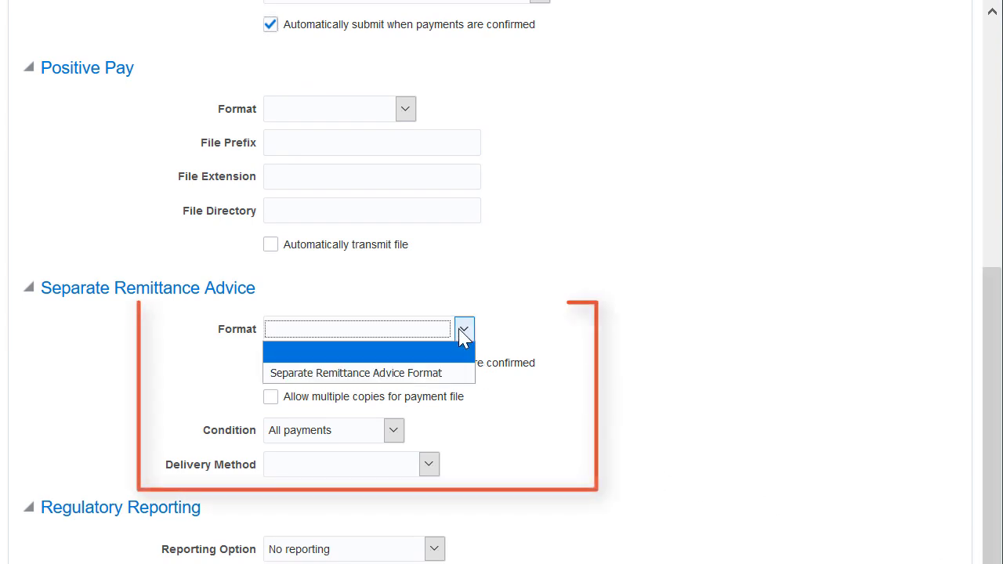
click(460, 374)
click(325, 365)
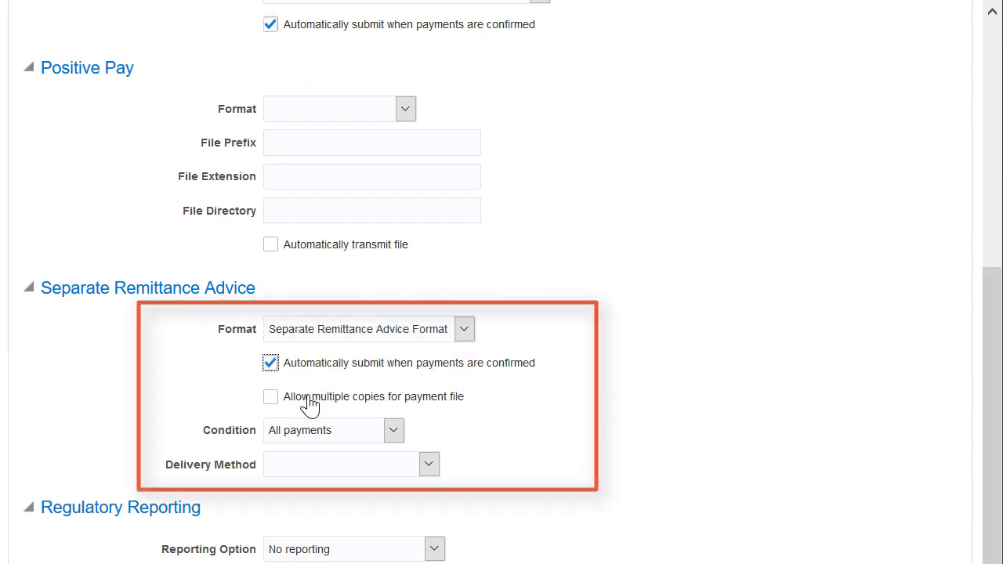
click(310, 401)
click(428, 465)
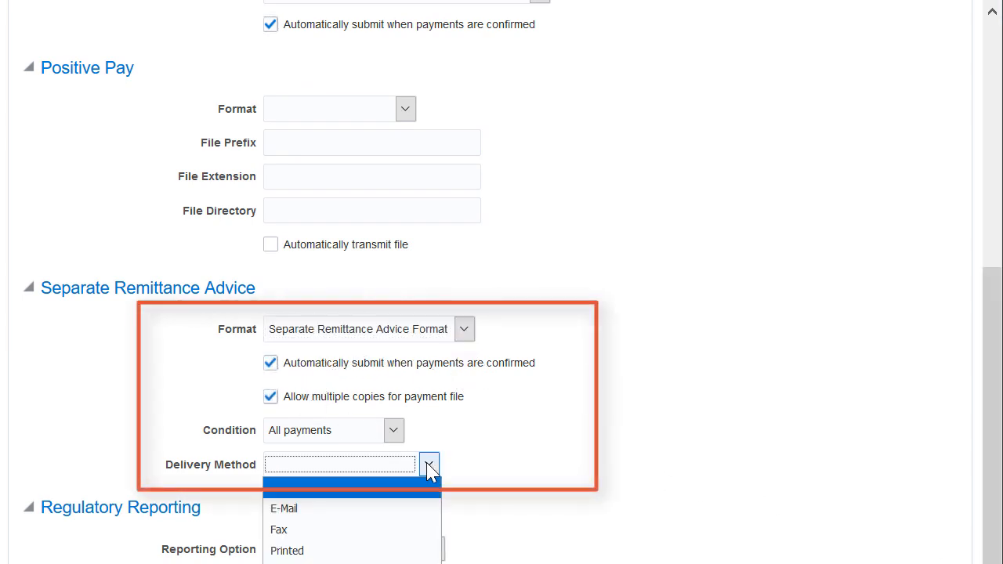
click(402, 513)
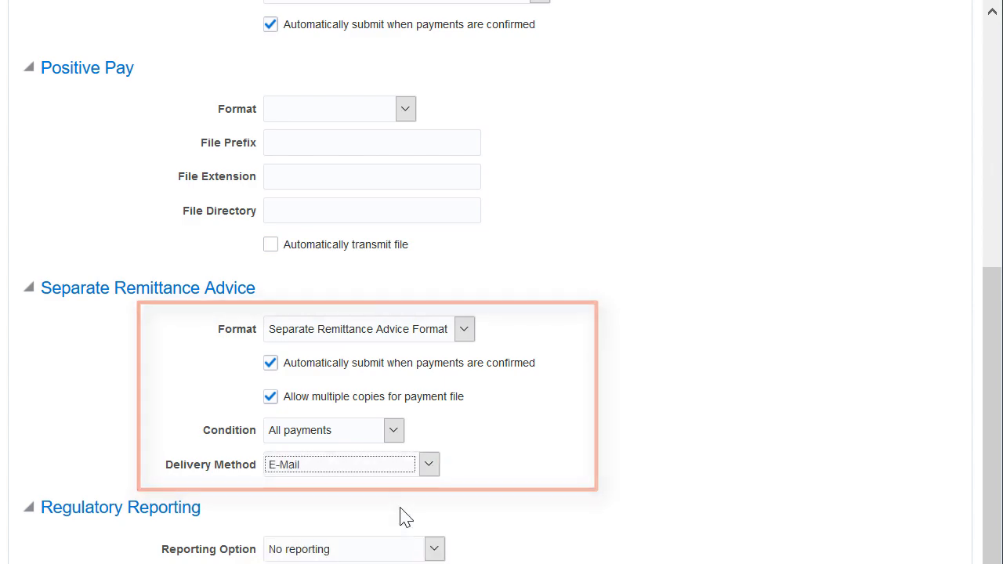
Step: Save and close the payment process profile, and go to the Payments work area under Payables
scroll(988, 14, up, 6)
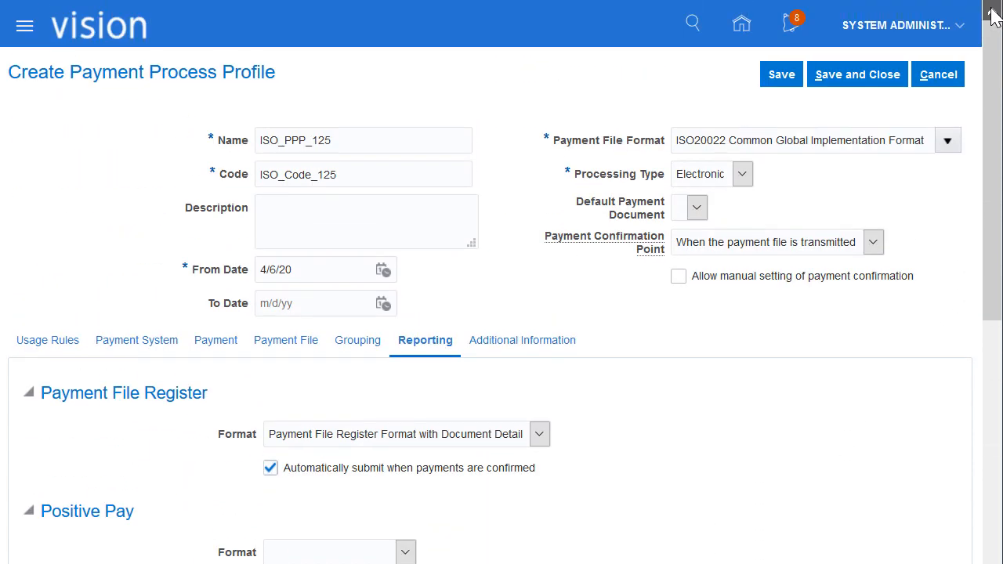
click(888, 82)
click(24, 26)
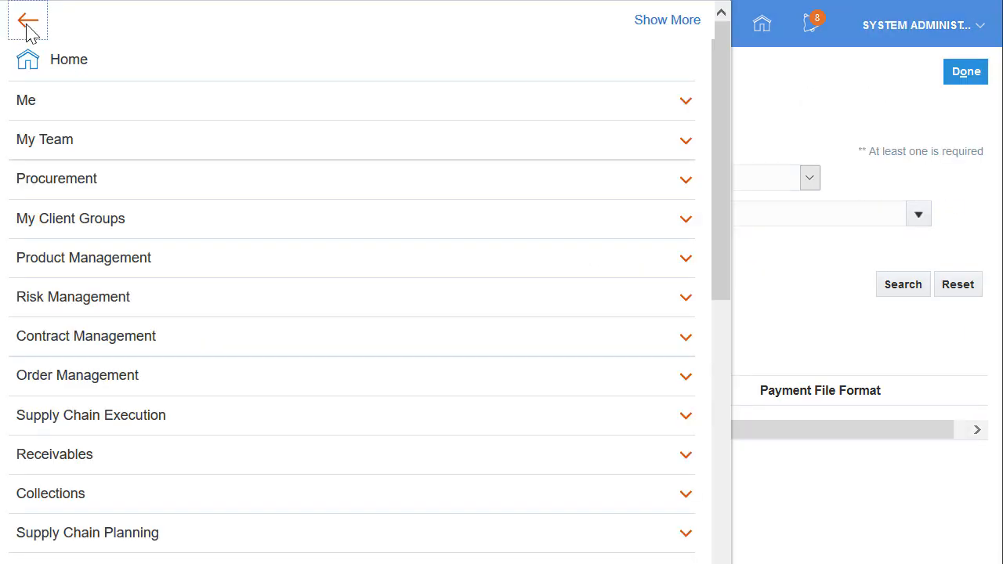
click(721, 540)
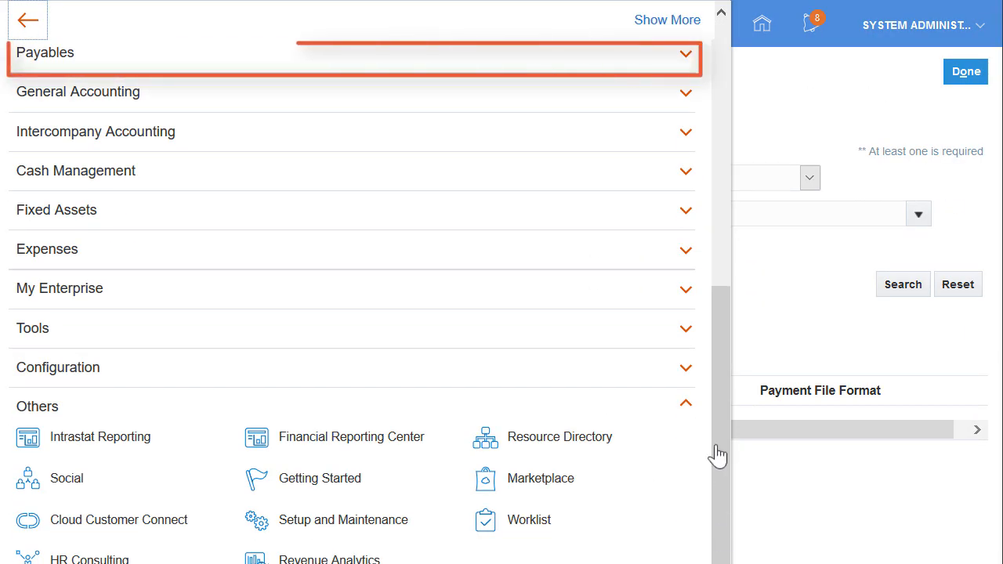
click(688, 60)
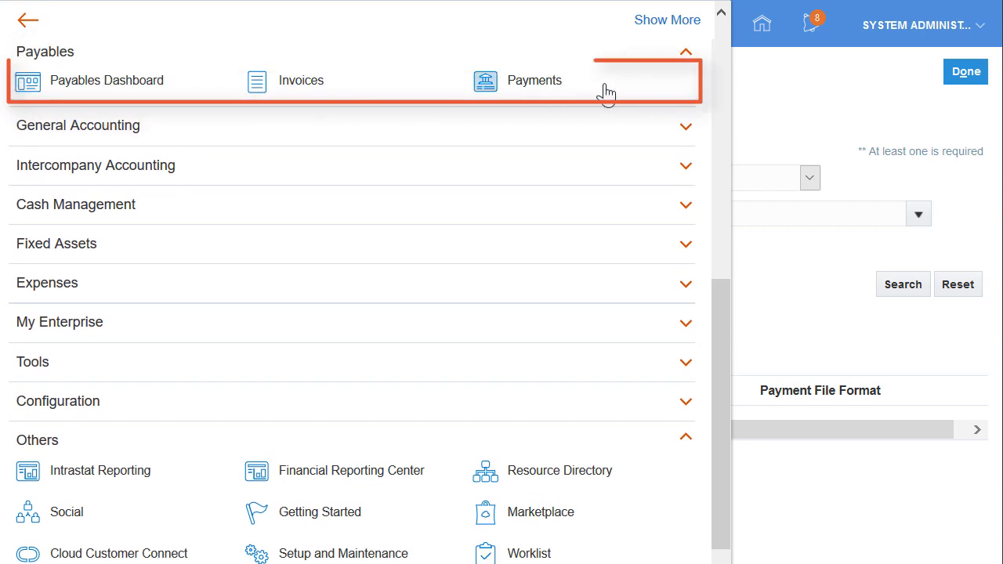
click(607, 94)
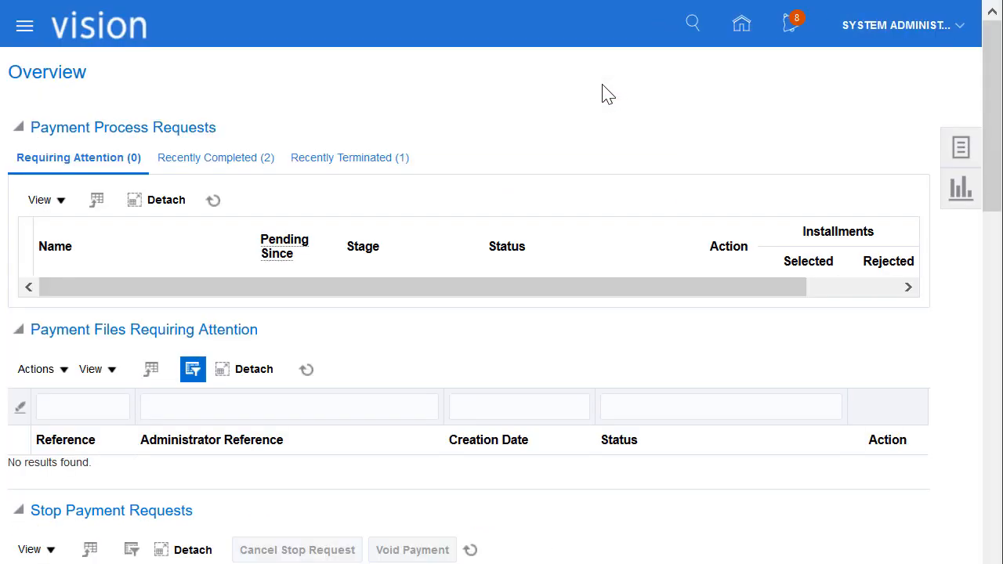
Step: Start a new payment process request named ISO_PPR101 with 101 Group as the invoice group
click(966, 157)
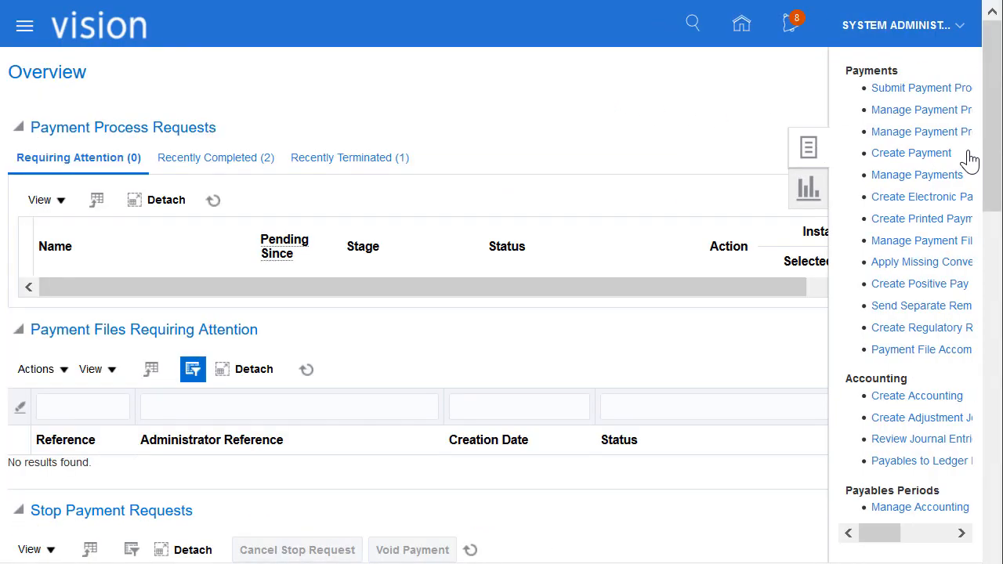
click(921, 88)
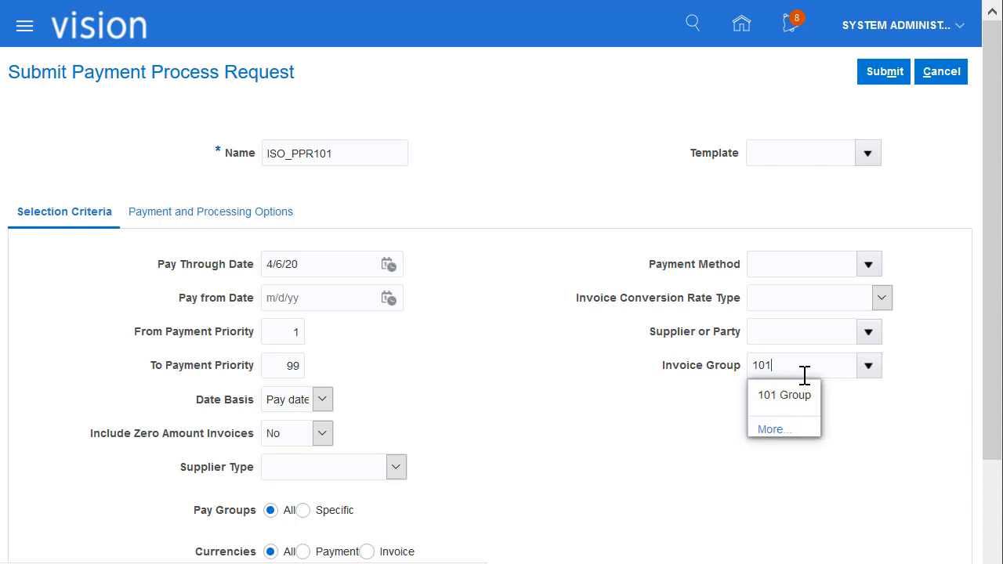
click(784, 395)
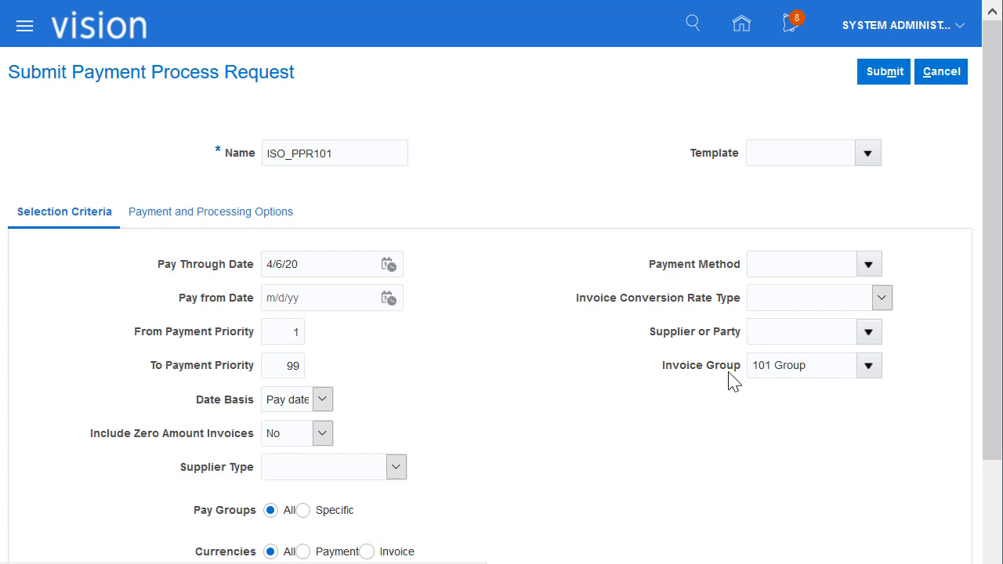
Step: Assign the Bank of America New York disbursement account for US1 Legal Entity and the ISO_PPP_125 SEPA DD payment process profile to the request
click(224, 217)
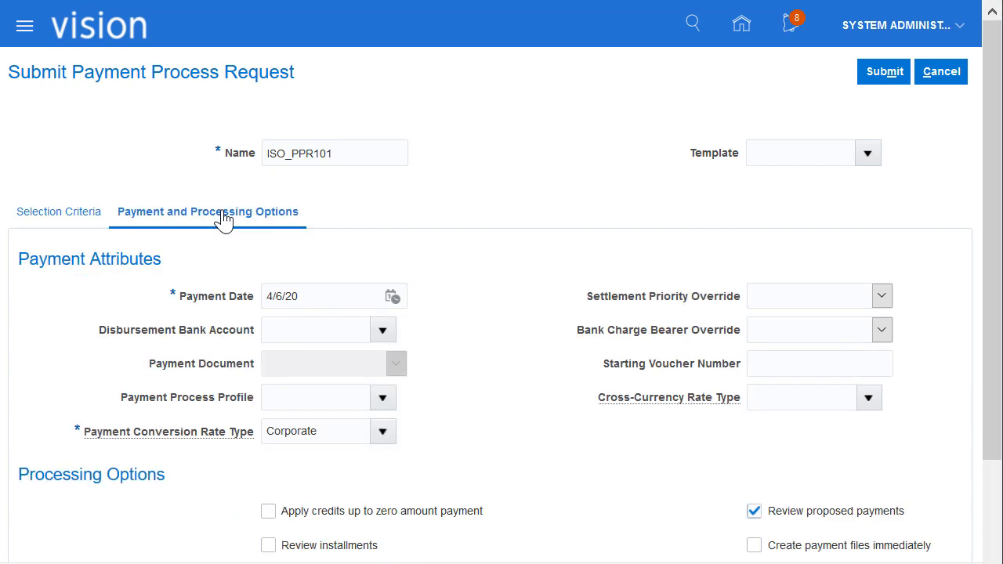
click(302, 330)
text(Bofa)
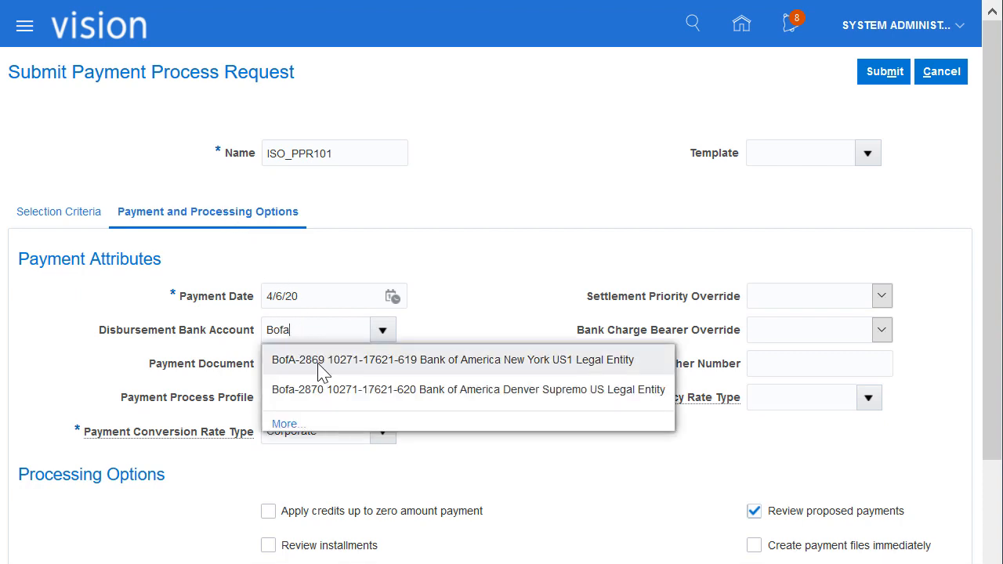
click(318, 362)
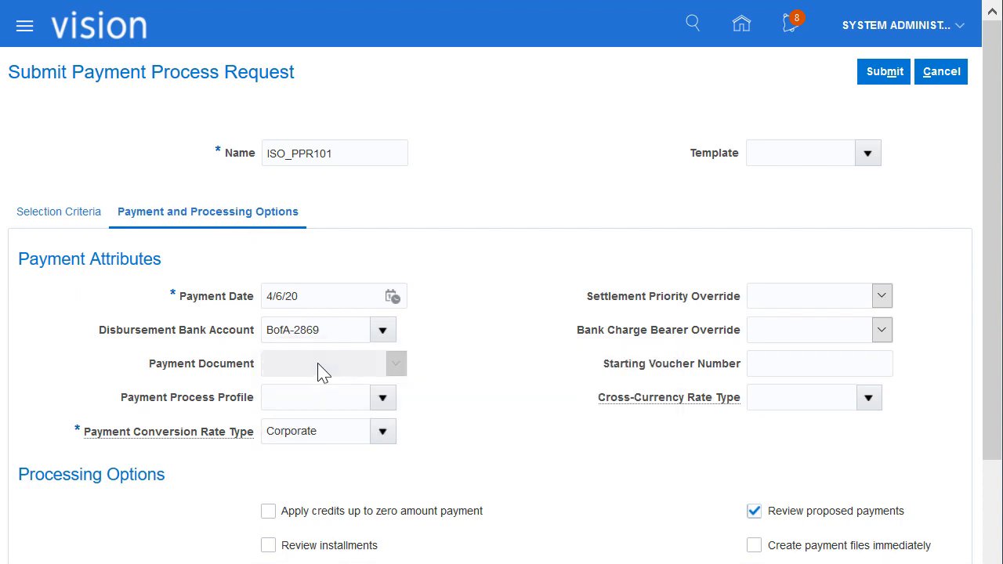
click(382, 399)
scroll(512, 326, down, 3)
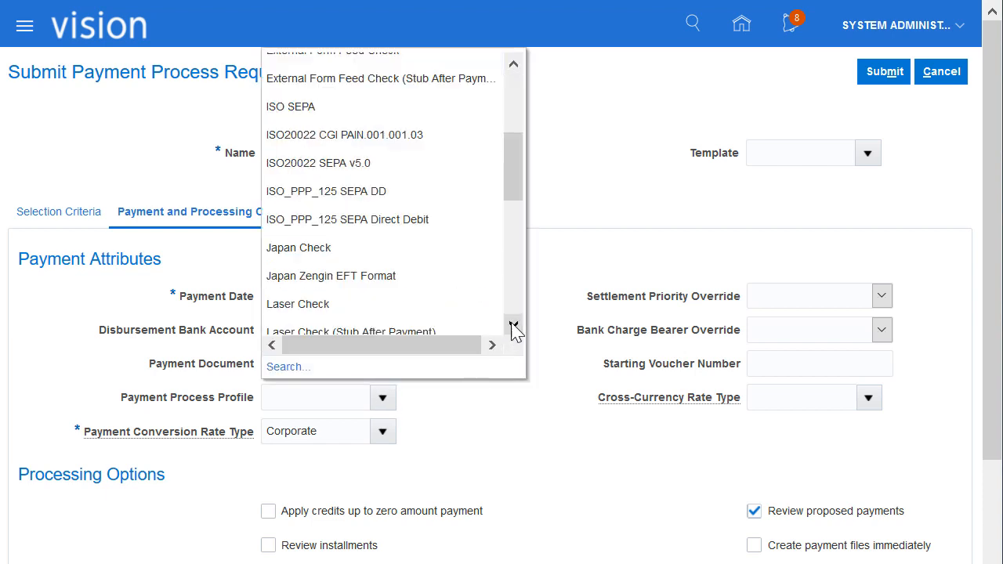
click(415, 202)
Step: Enable Review installments and Create payment files immediately, and set document and payment validation failure handling to Stop process for review
scroll(991, 548, down, 3)
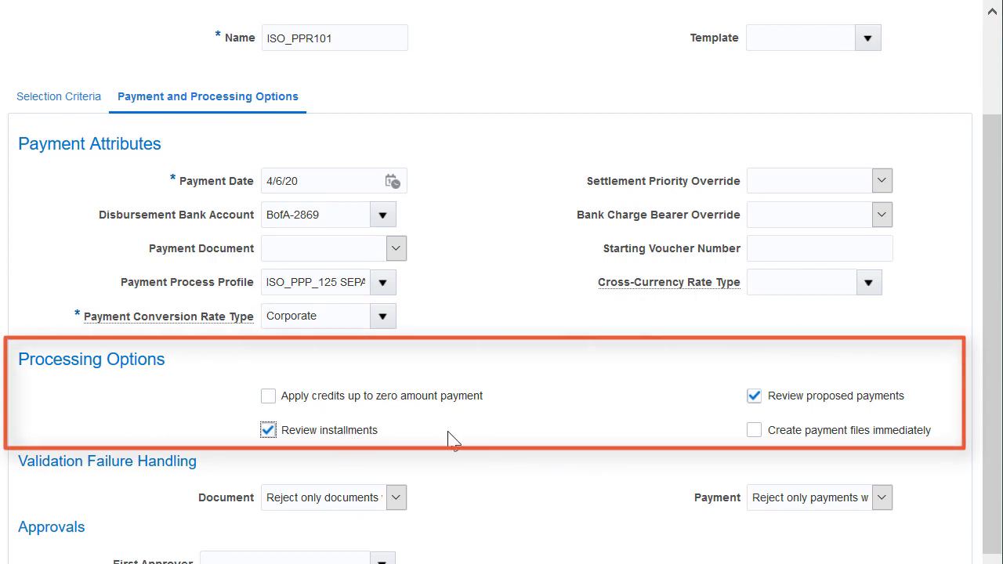
click(782, 431)
click(397, 498)
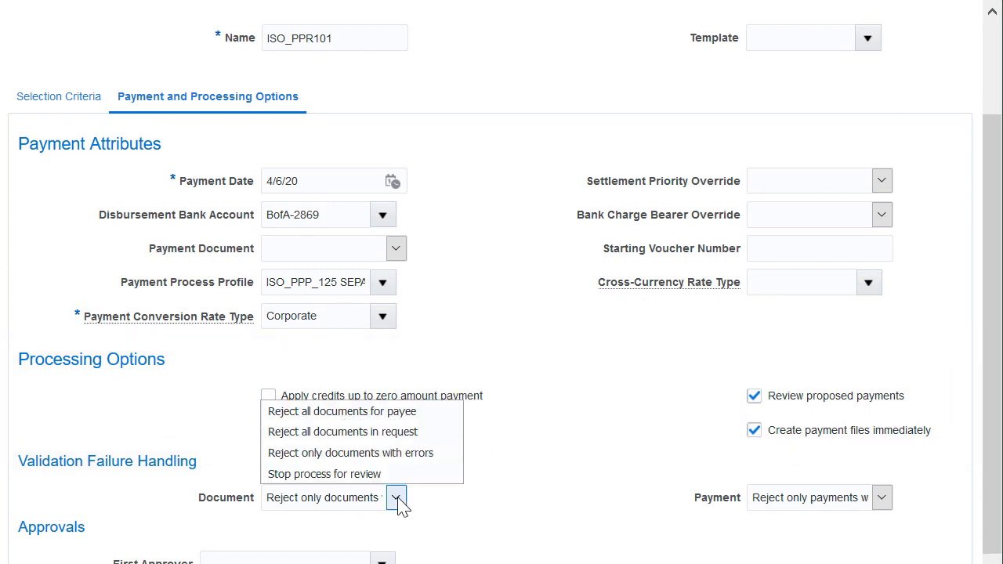
click(403, 474)
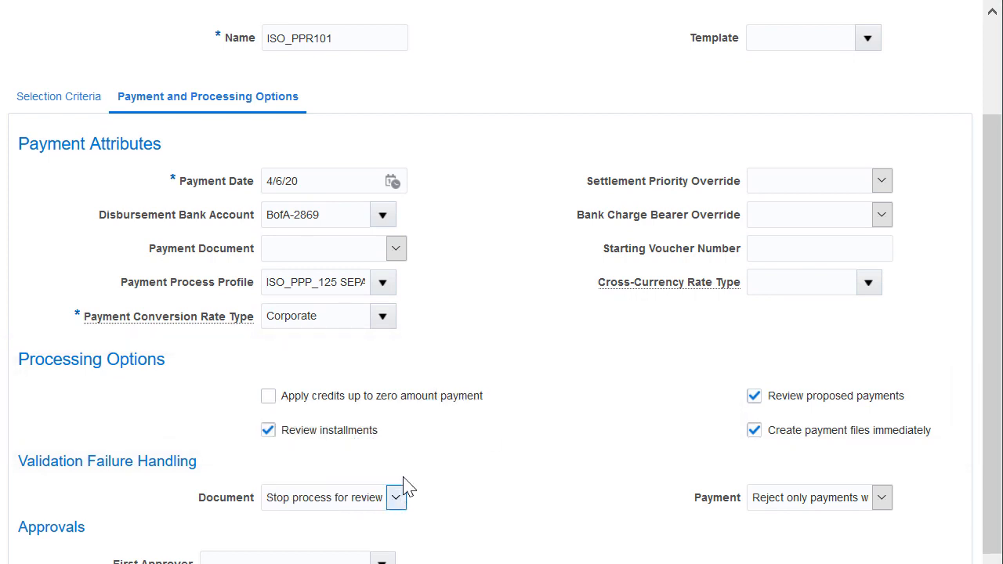
click(881, 498)
click(811, 558)
Step: Submit the ISO_PPR101 payment process request
click(993, 14)
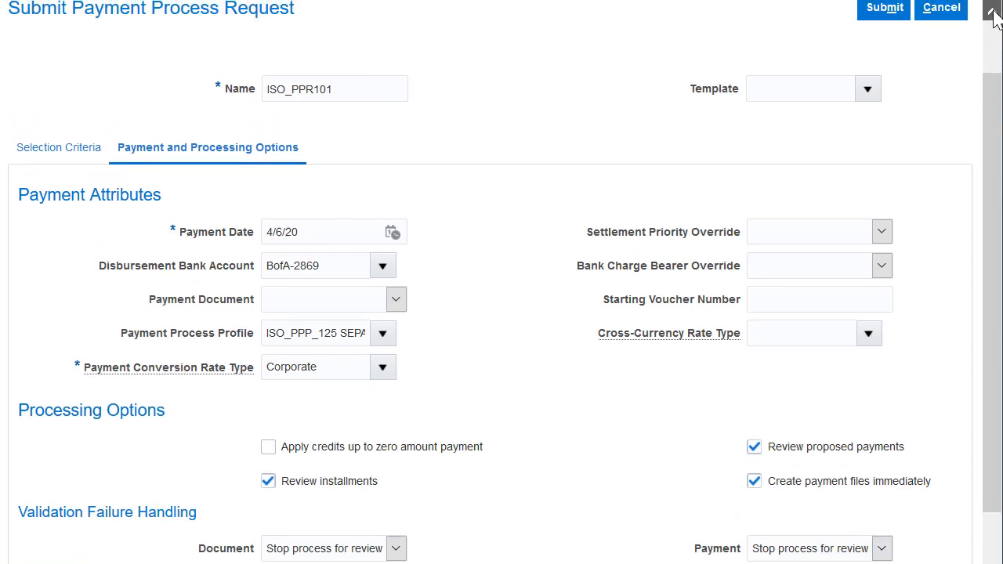
click(991, 12)
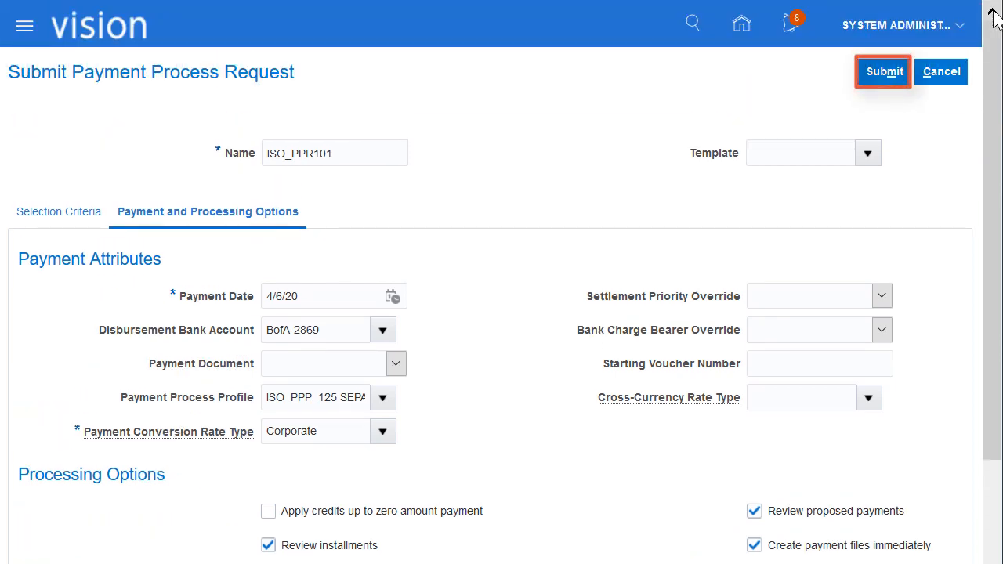
click(885, 74)
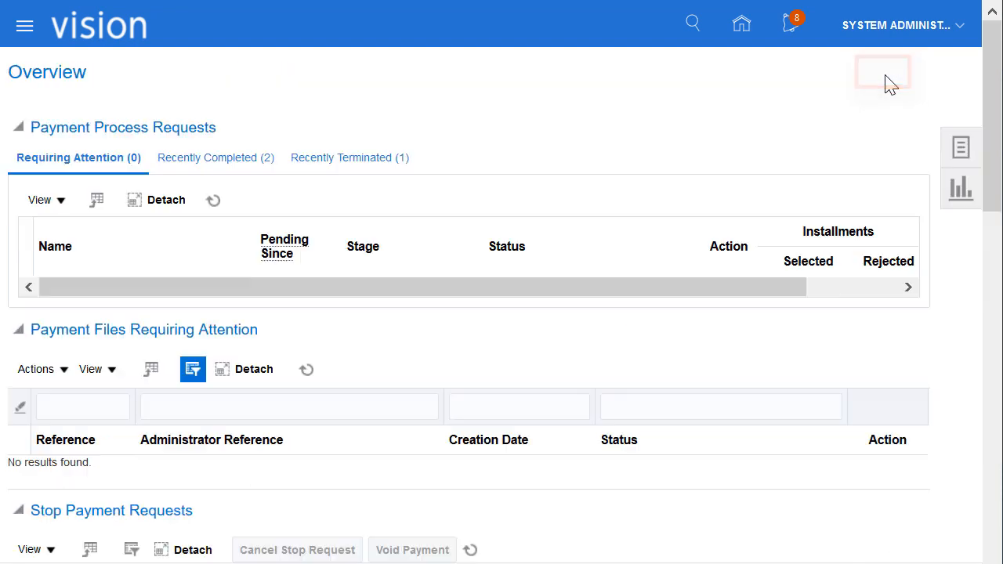
Step: Refresh the scheduled requests list to check the status of the processes started by the payment process request
click(997, 552)
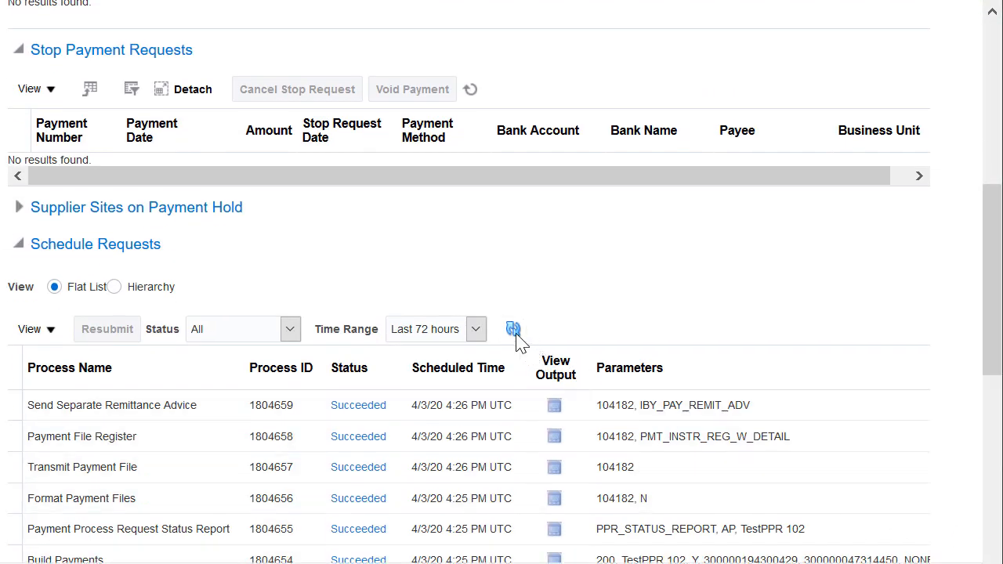
click(516, 336)
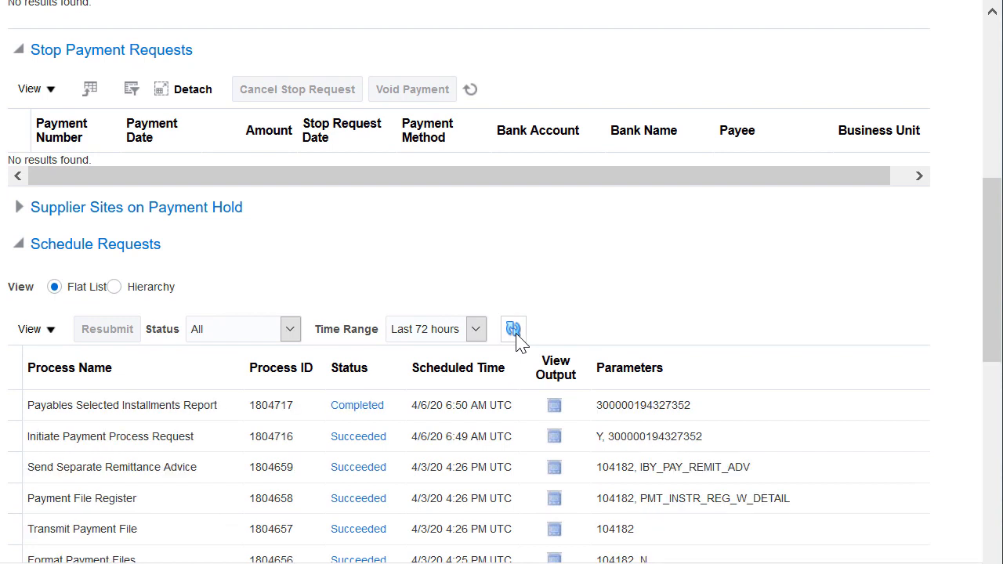
click(515, 333)
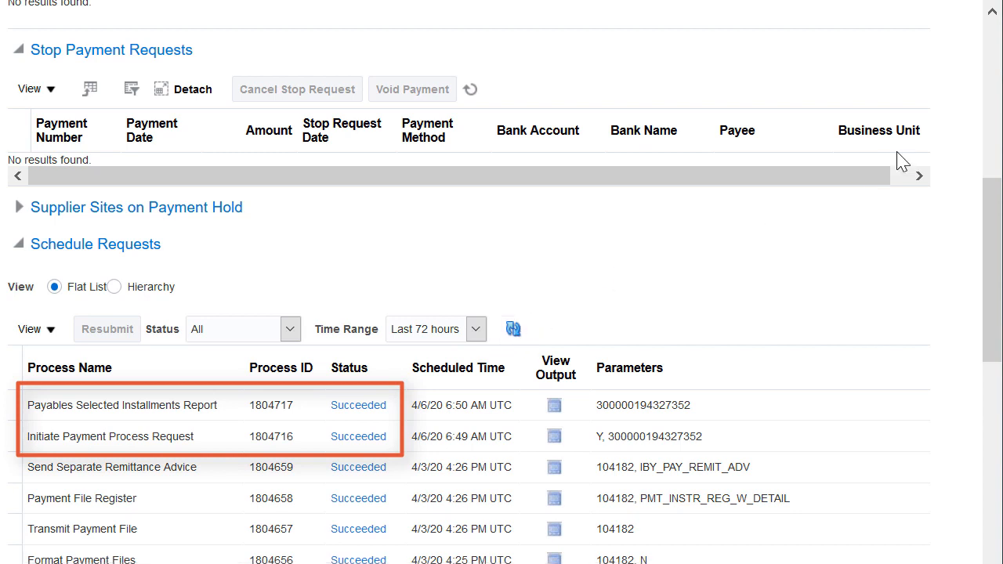
Step: Open the Manage Payment Process Requests page from the payment tasks
scroll(997, 17, up, 6)
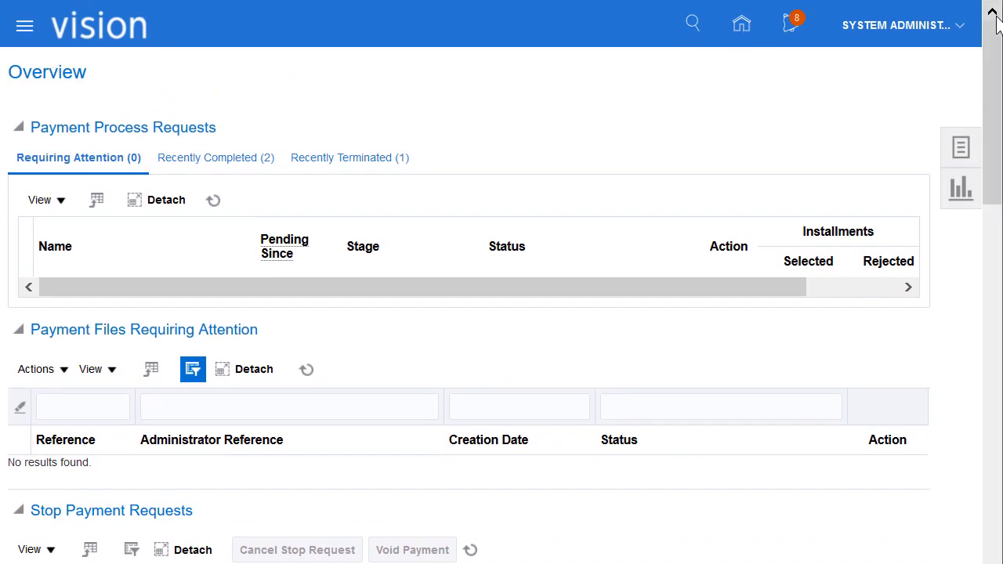
click(962, 148)
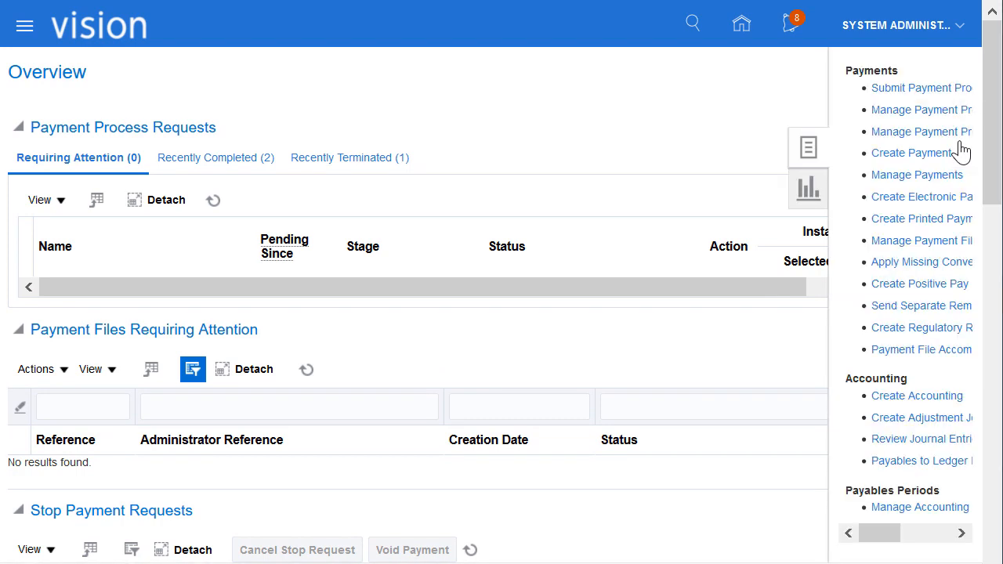
click(937, 111)
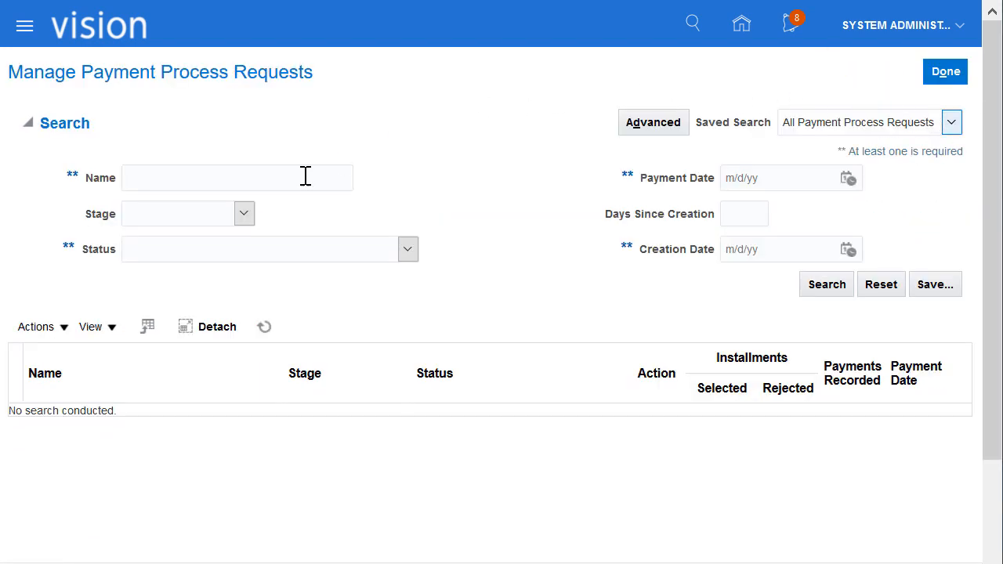
Step: Search for payment process request ISO_PPR101 and open its installments for review
text(ISO_PPR101)
click(828, 287)
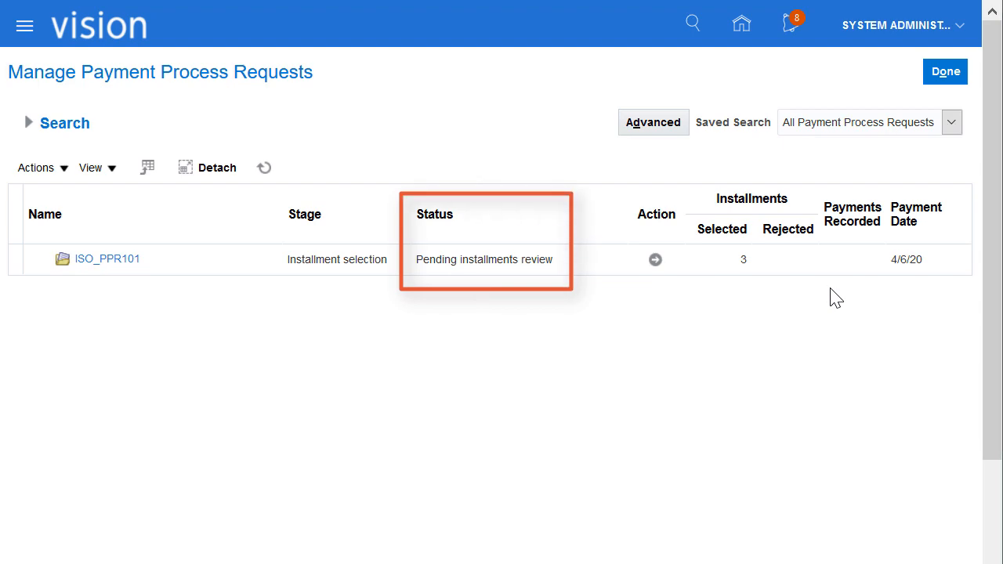
click(655, 261)
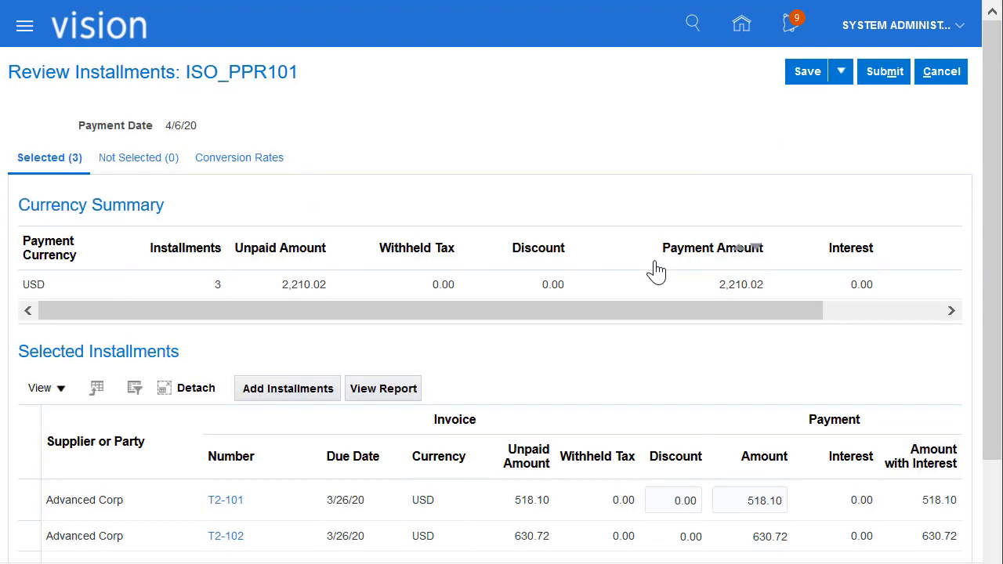
Step: Review the selected installments of ISO_PPR101 and submit them
click(992, 555)
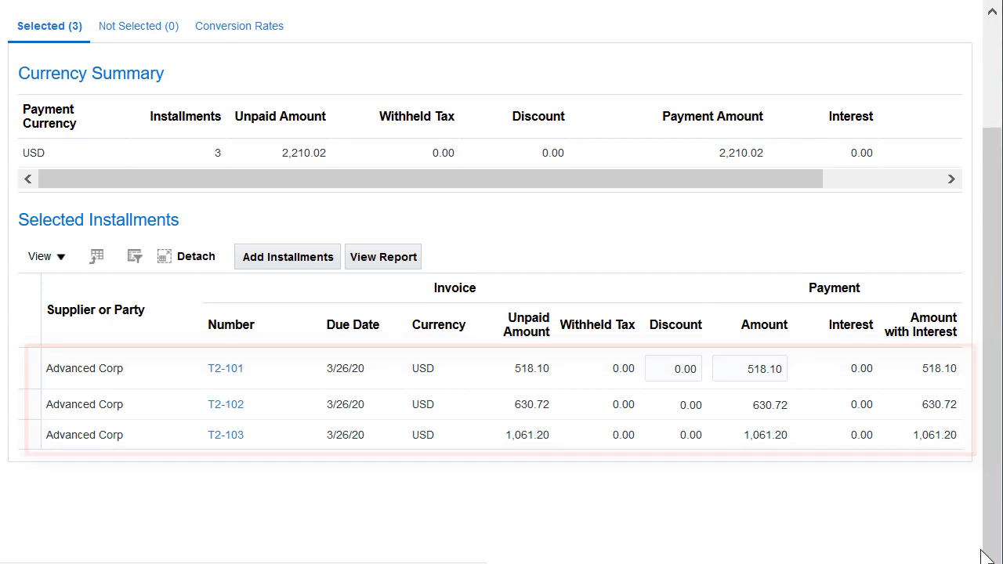
click(992, 30)
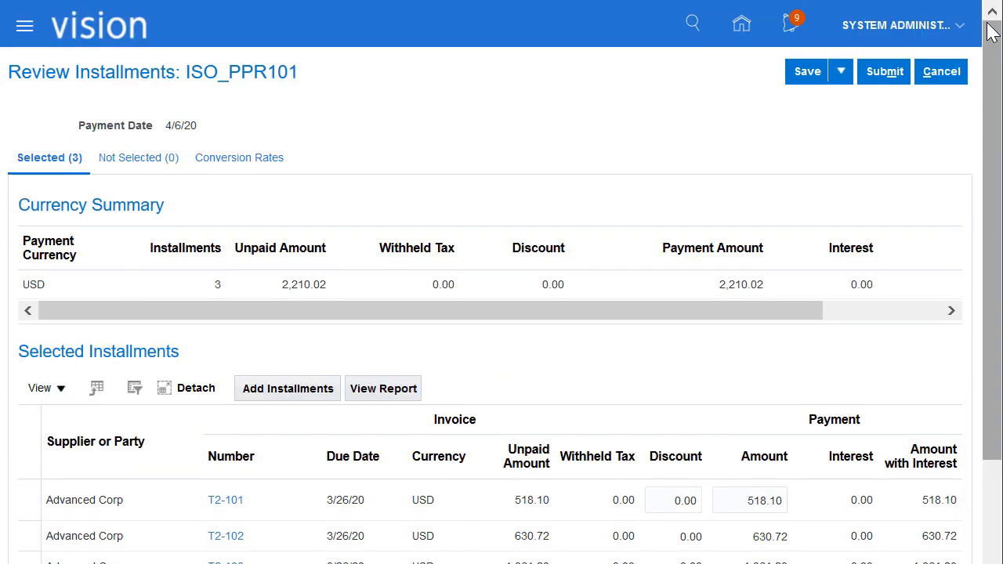
click(885, 78)
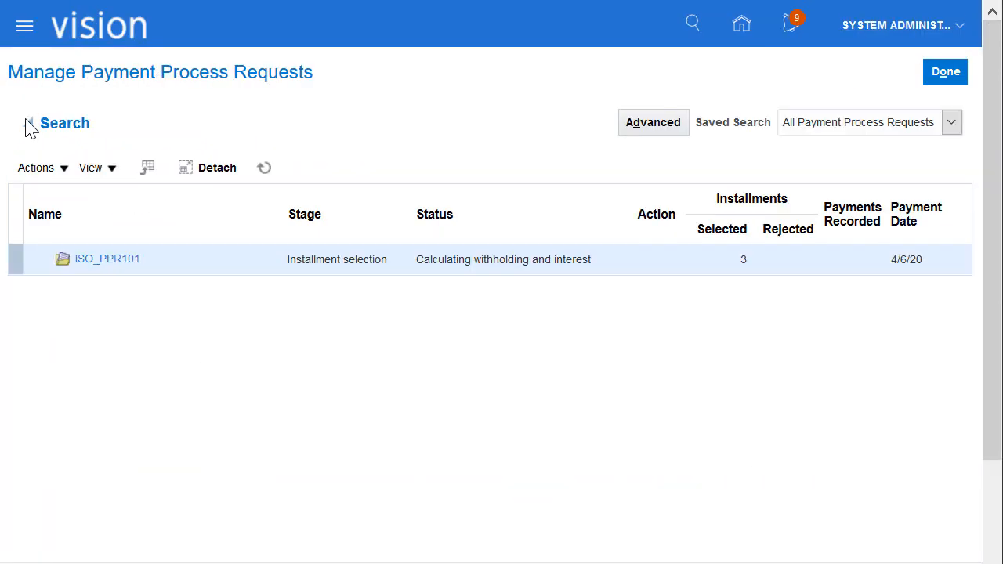
Step: Rerun the ISO_PPR101 search to review its proposed payments, and resume the payment process
click(29, 125)
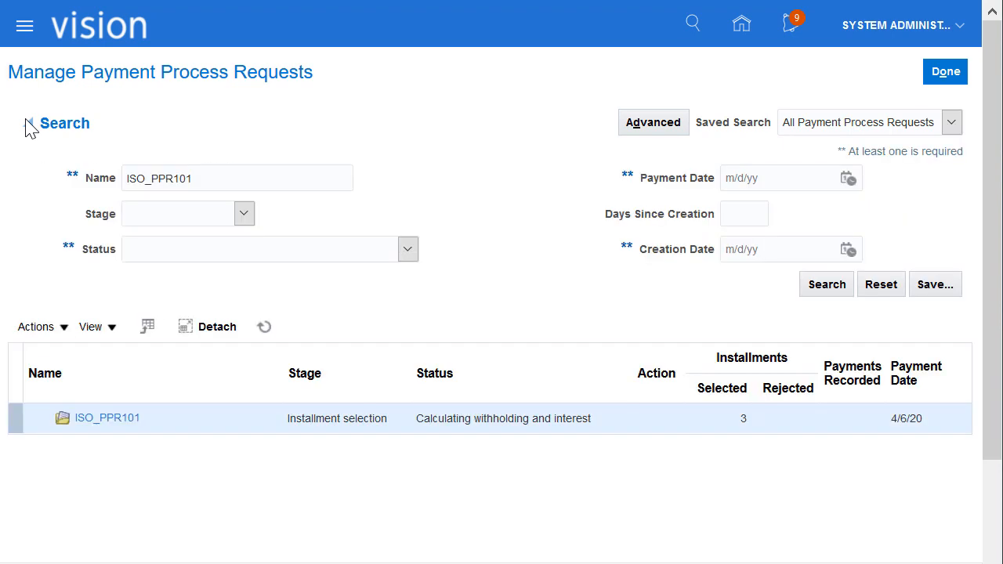
click(822, 290)
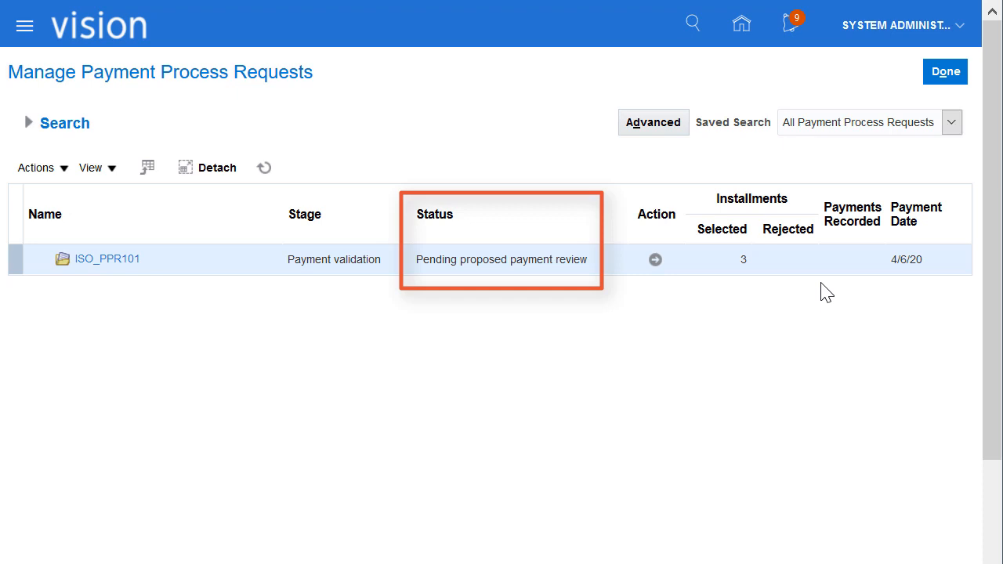
click(654, 261)
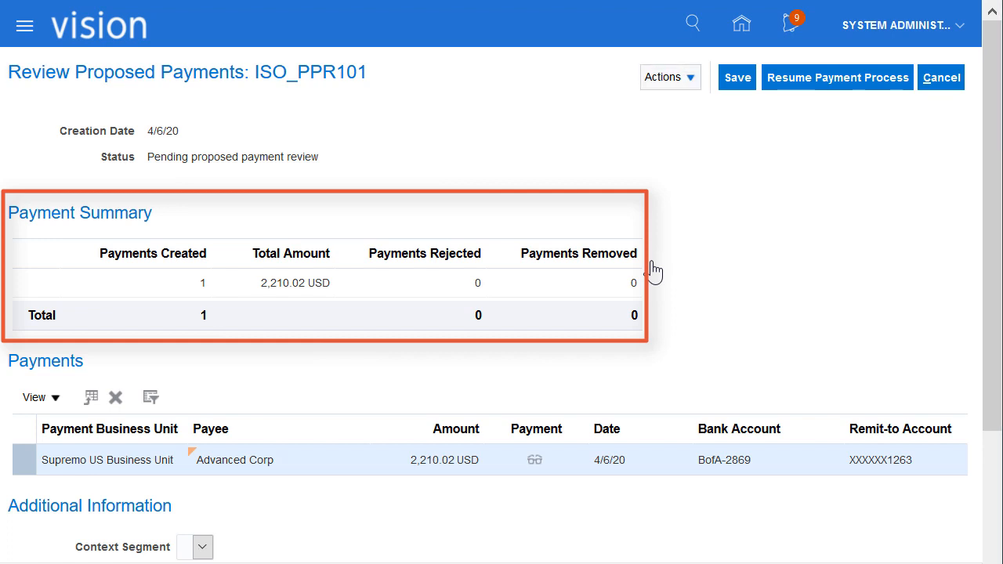
click(832, 92)
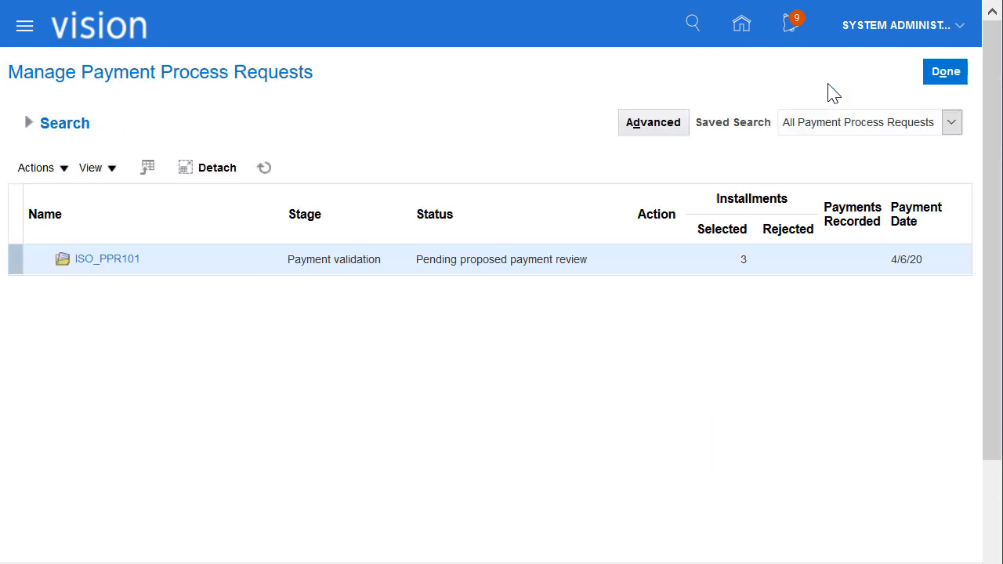
Step: Rerun the ISO_PPR101 search to check its status and open the payment file listed under the request
click(33, 127)
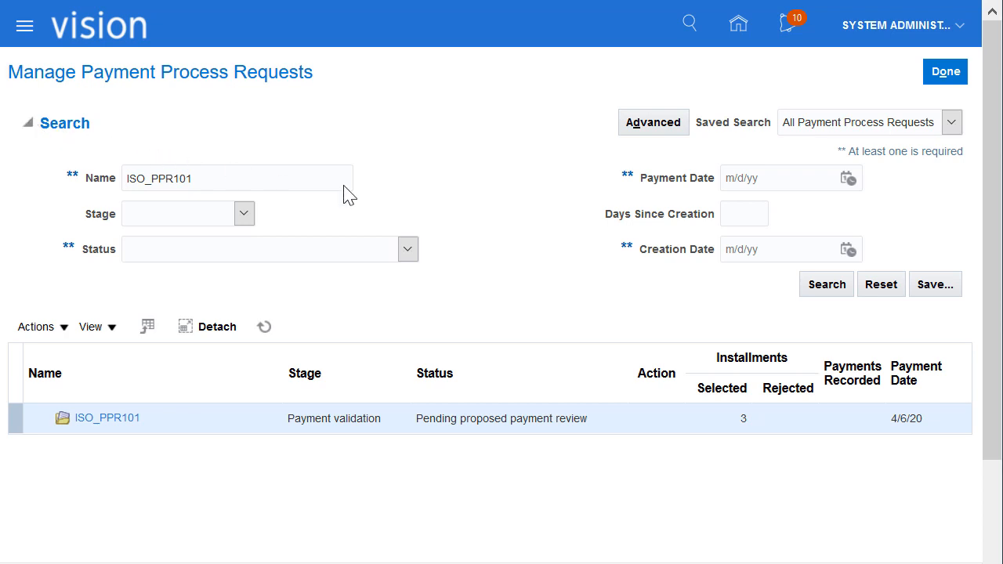
click(825, 286)
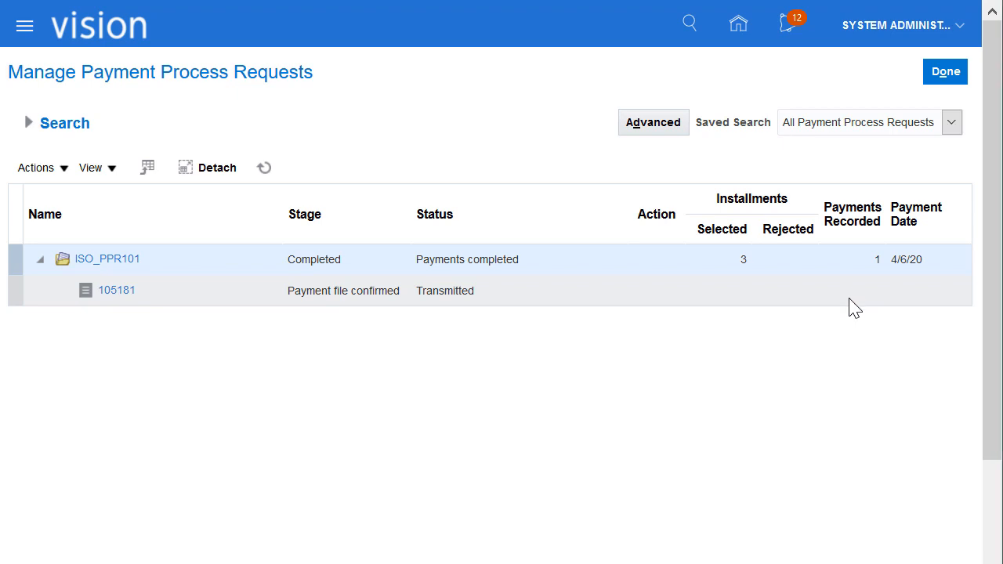
click(118, 293)
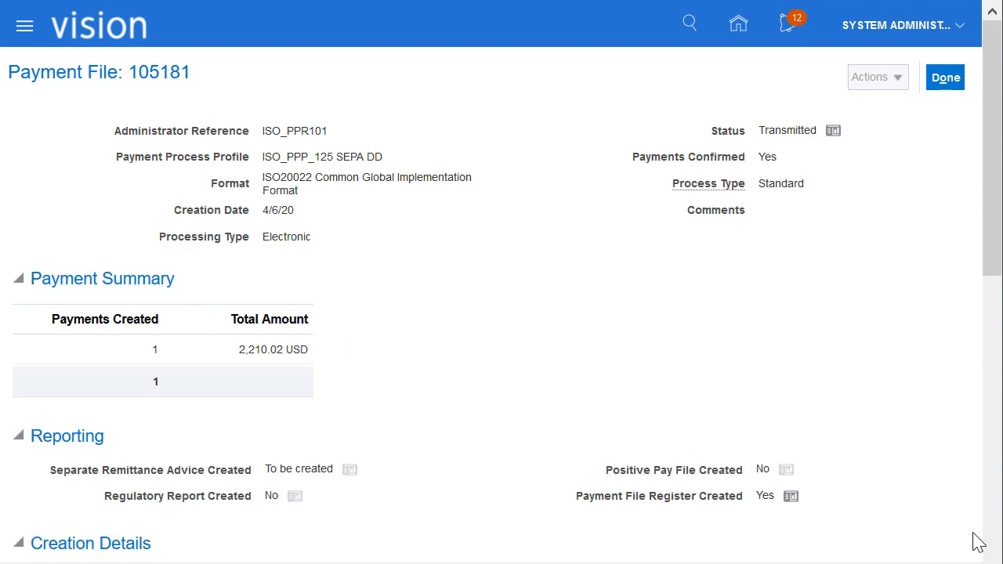
Step: Open the Advanced Corp payment from the payment file and view its documents payable
scroll(992, 551, down, 7)
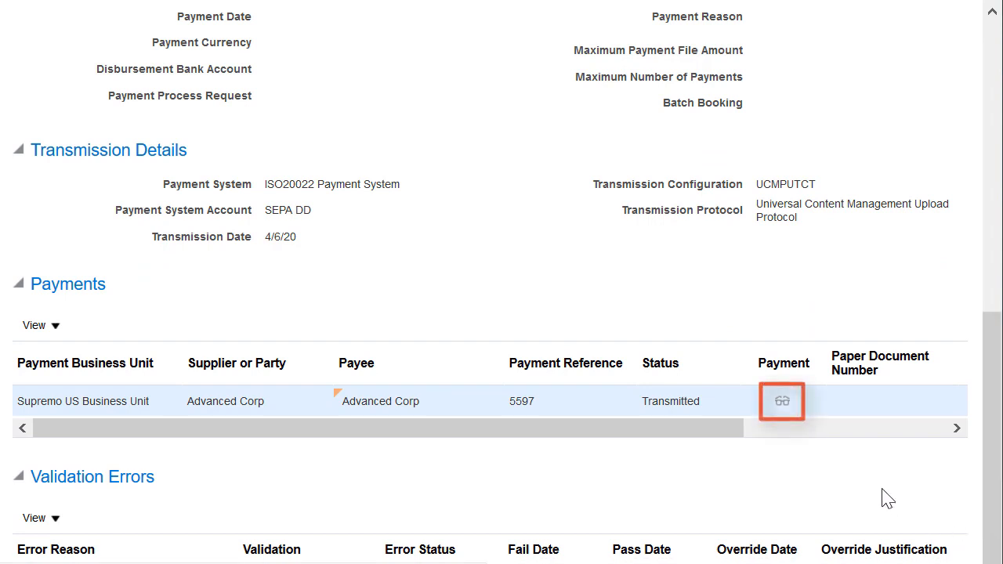
click(780, 404)
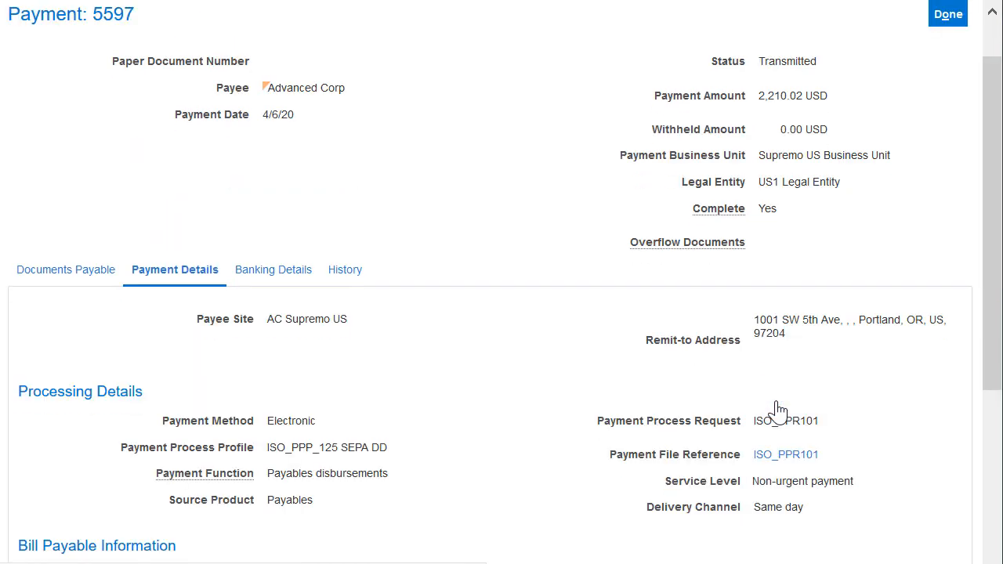
click(76, 276)
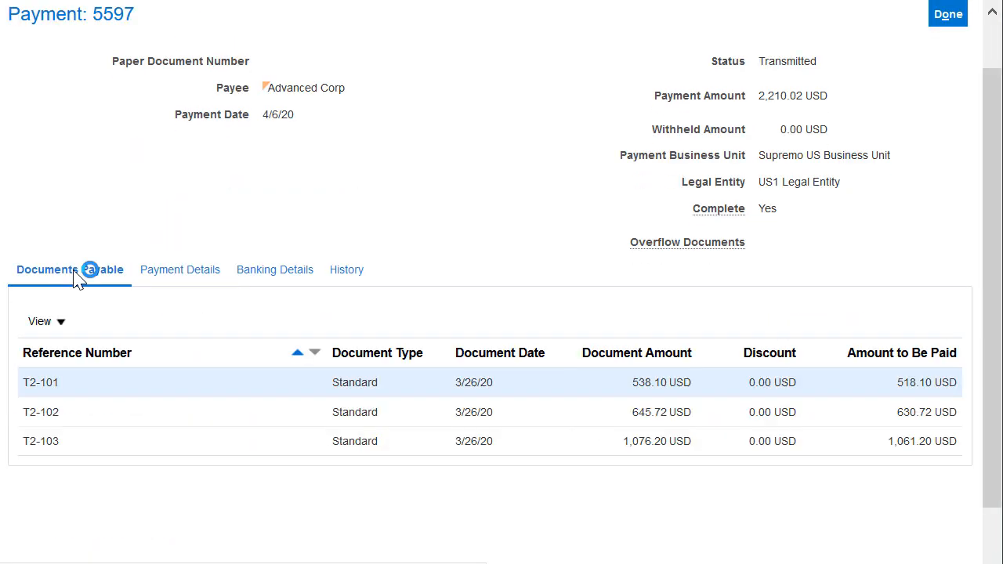